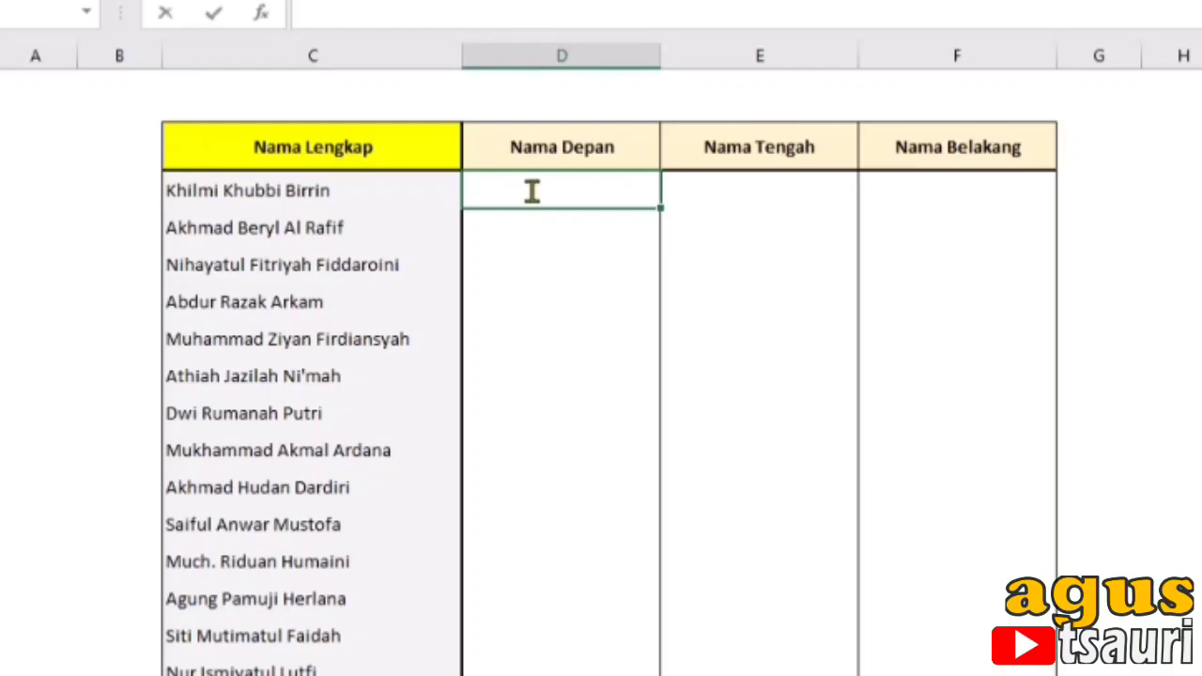
pyautogui.write('in')
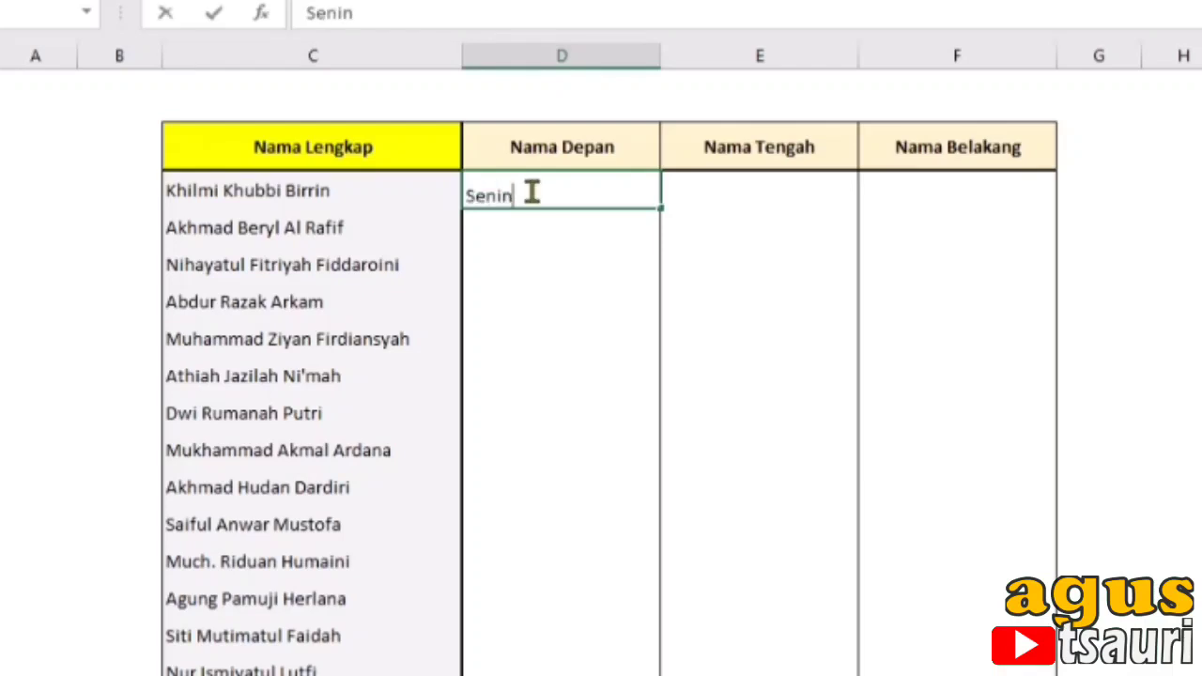
pyautogui.press('BackSpace')
pyautogui.press('BackSpace')
pyautogui.press('BackSpace')
pyautogui.press('BackSpace')
pyautogui.write('Khilmi')
pyautogui.press('Tab')
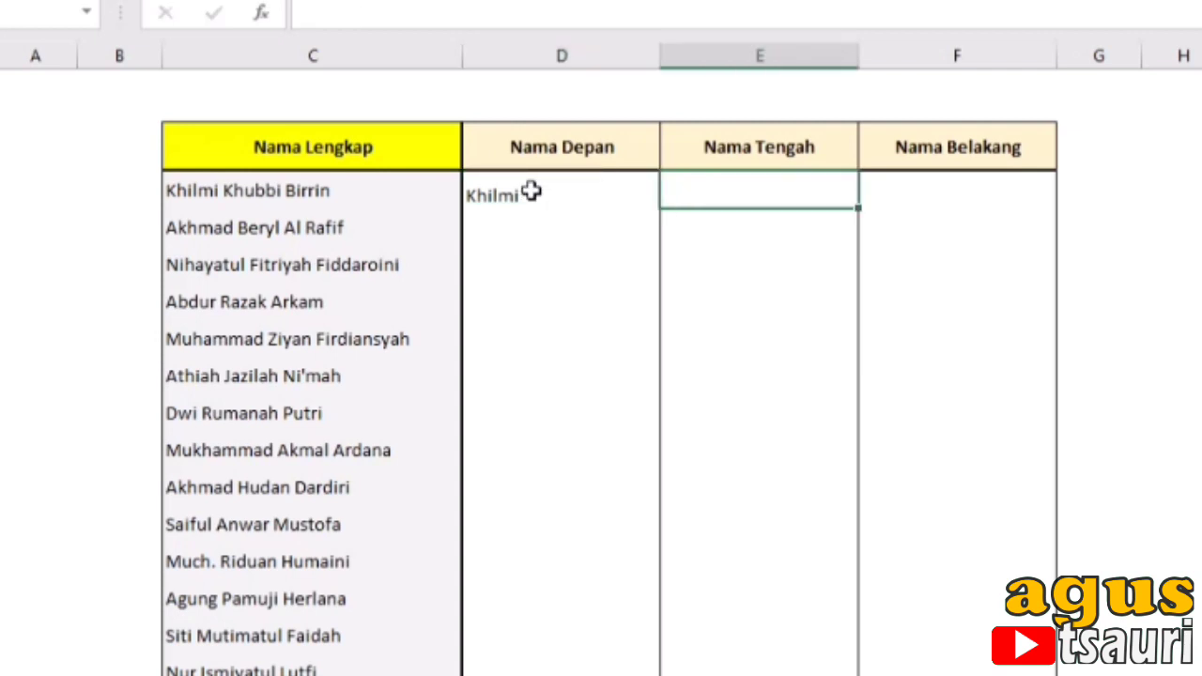
pyautogui.write('Khubbi')
pyautogui.press('Tab')
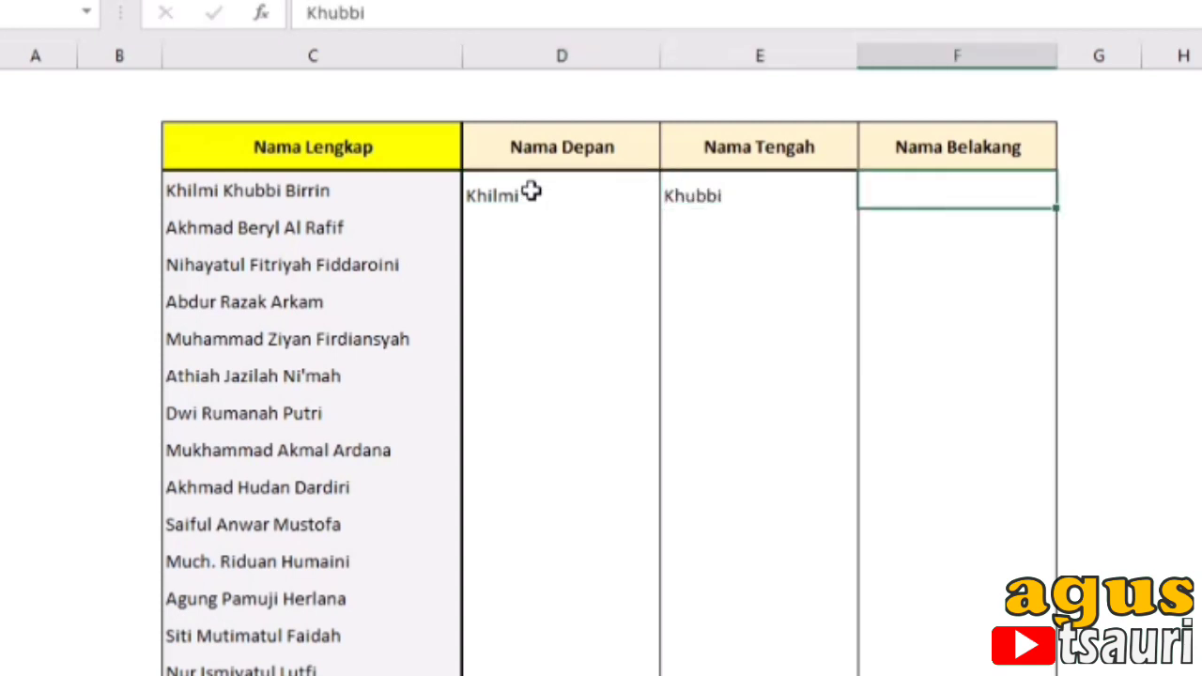
pyautogui.write('Birrin')
pyautogui.press('Return')
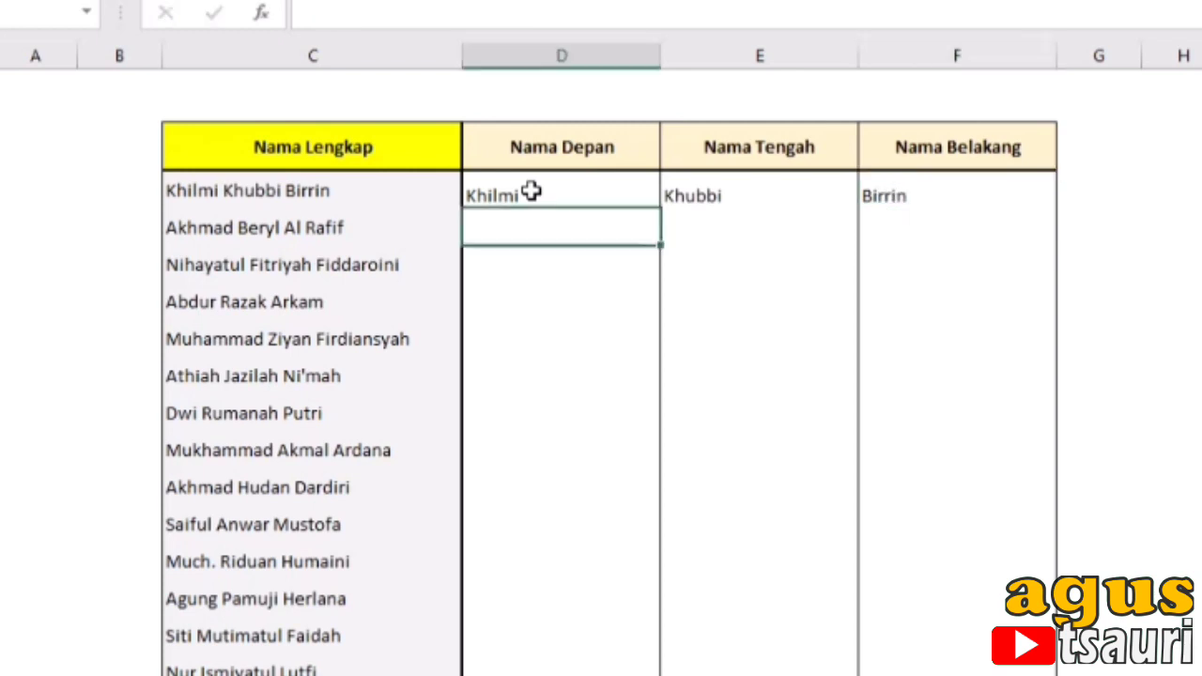
# Replace the second row's typed full name with Akhmad as its Nama Depan
pyautogui.write('Akhmad Be')
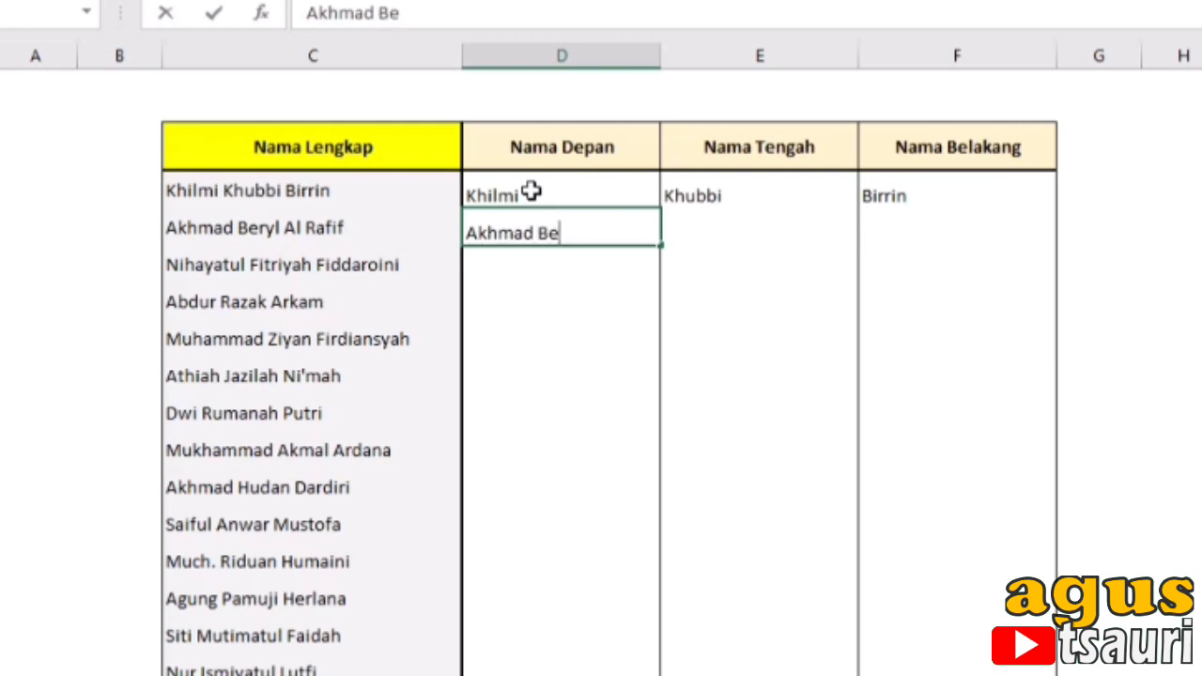
pyautogui.write('ryl Al Raf')
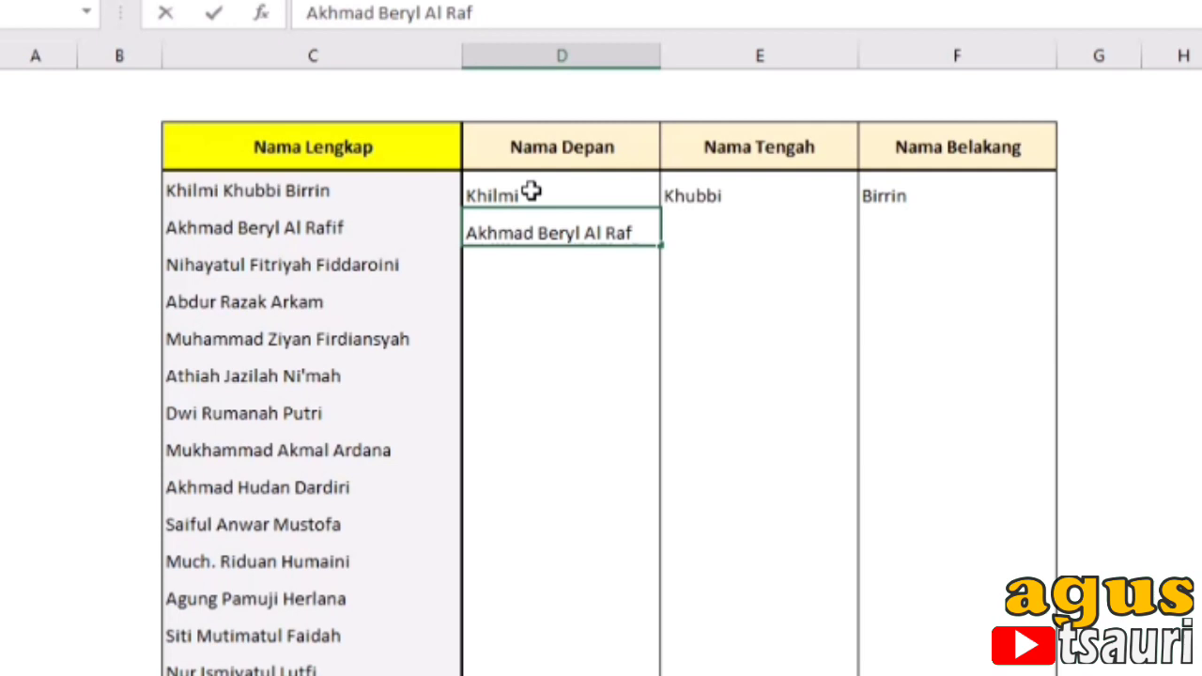
pyautogui.write('if')
pyautogui.press('Return')
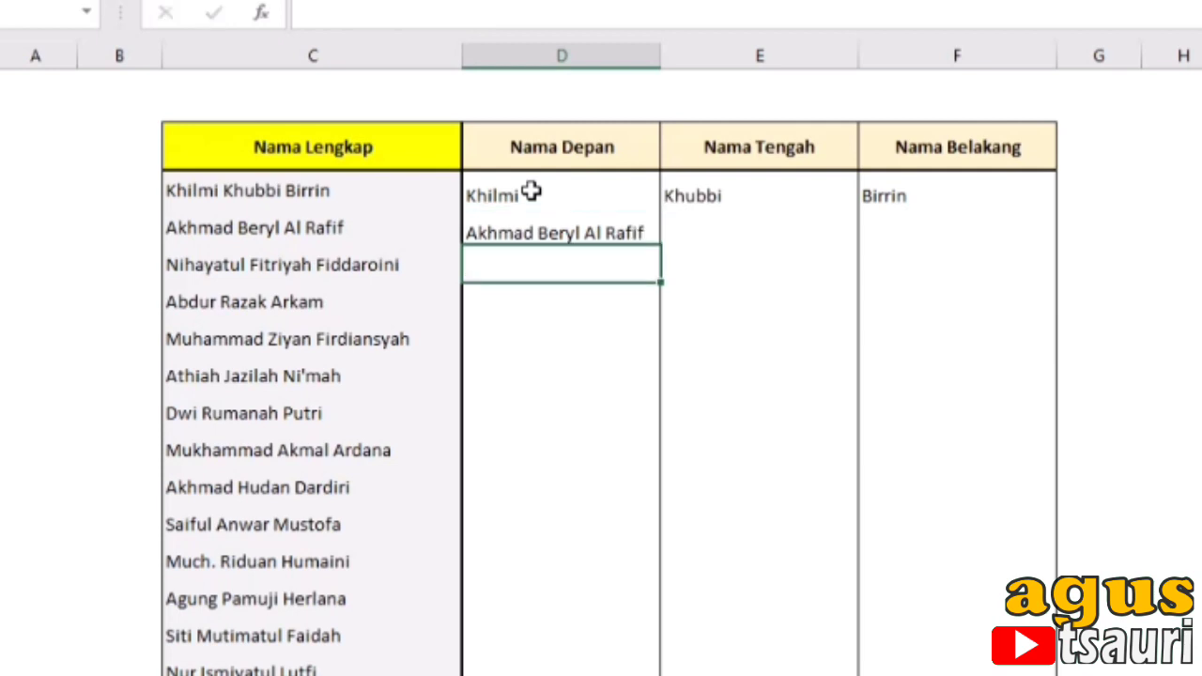
pyautogui.press('Up')
pyautogui.write('Akhmad')
pyautogui.press('Tab')
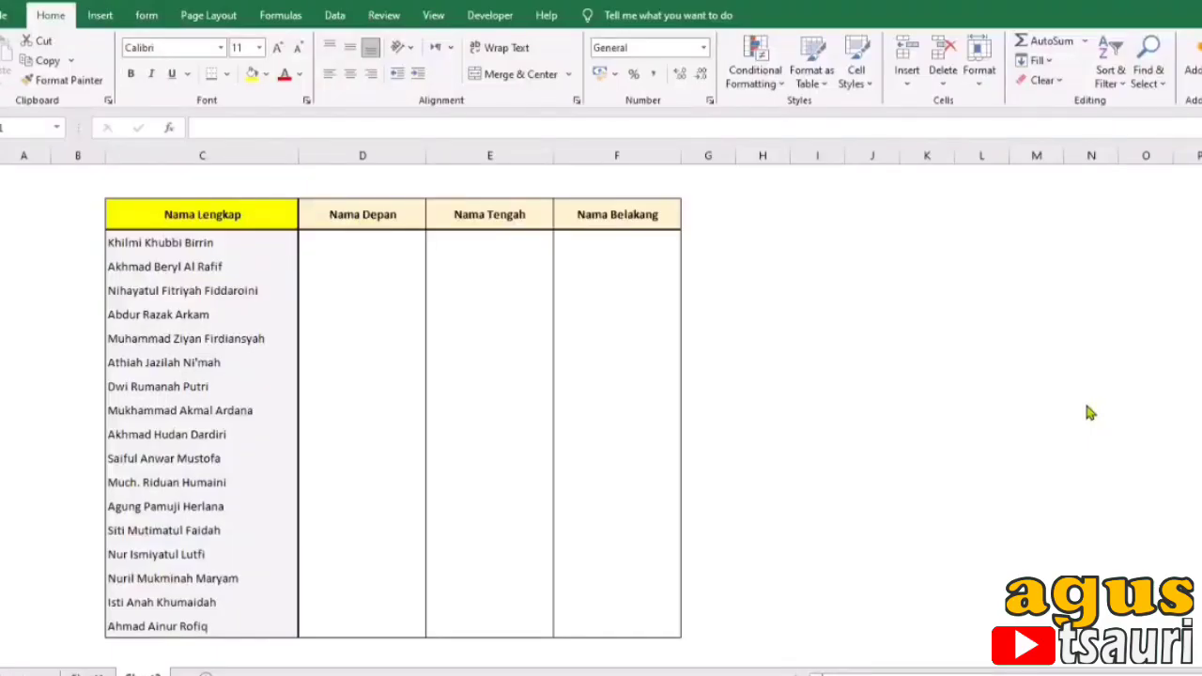
# Select cell D4, the first cell under Nama Depan
pyautogui.click(343, 242)
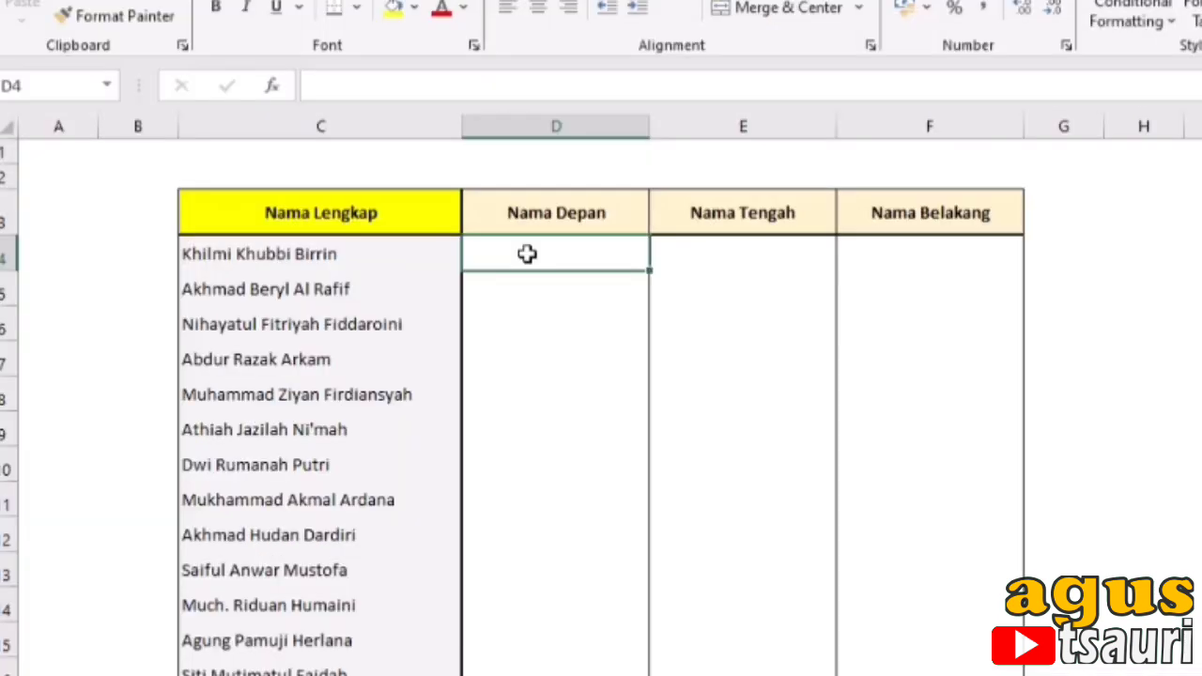
# Enter Khilmi, Khubbi and Birrin across D4:F4
pyautogui.write('Senin')
pyautogui.press('BackSpace')
pyautogui.press('BackSpace')
pyautogui.press('BackSpace')
pyautogui.press('BackSpace')
pyautogui.press('BackSpace')
pyautogui.write('Khilmi')
pyautogui.press('Tab')
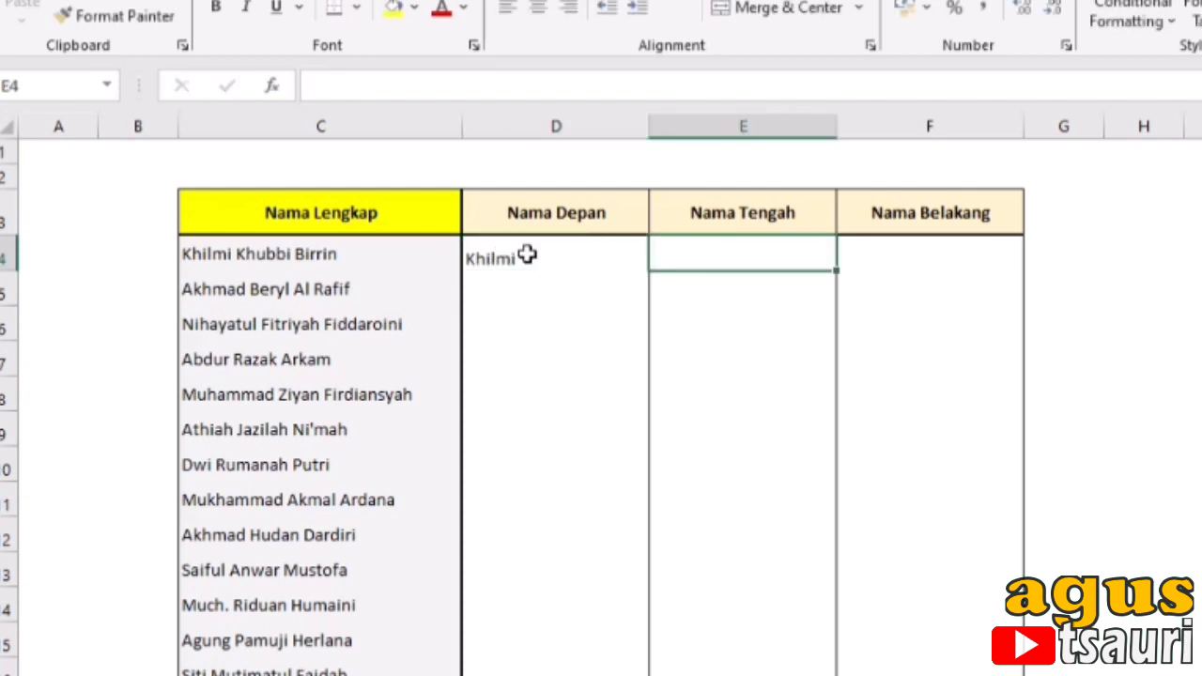
pyautogui.write('Khubbi')
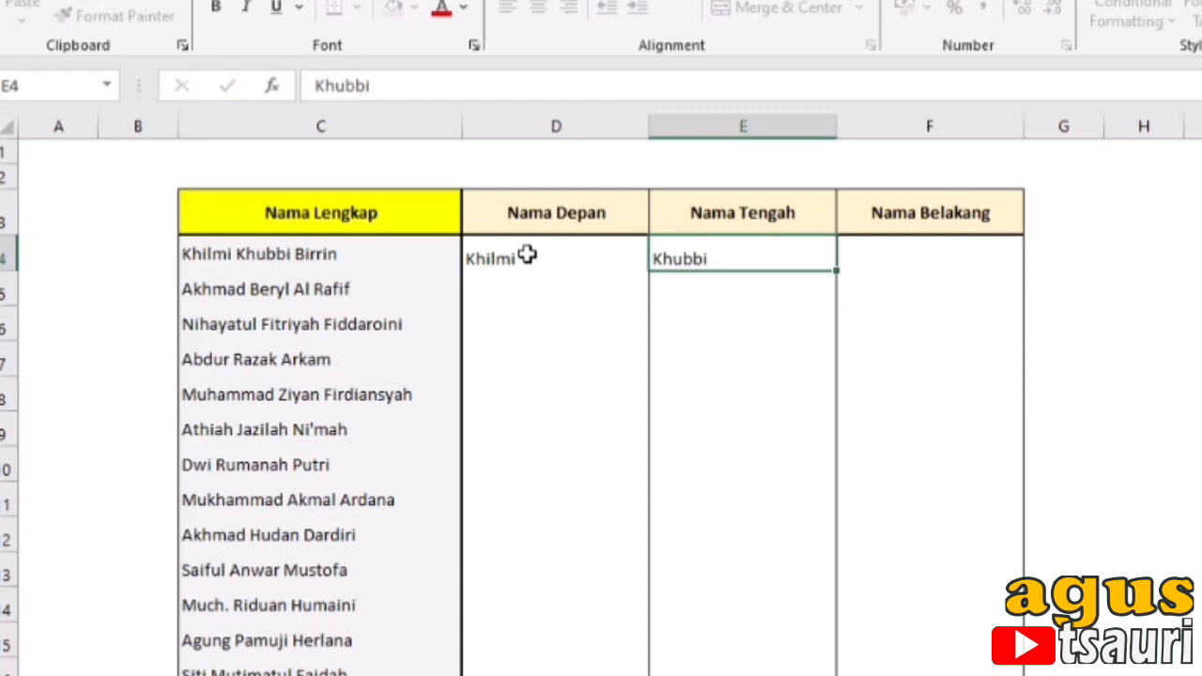
pyautogui.press('Tab')
pyautogui.write('Bi')
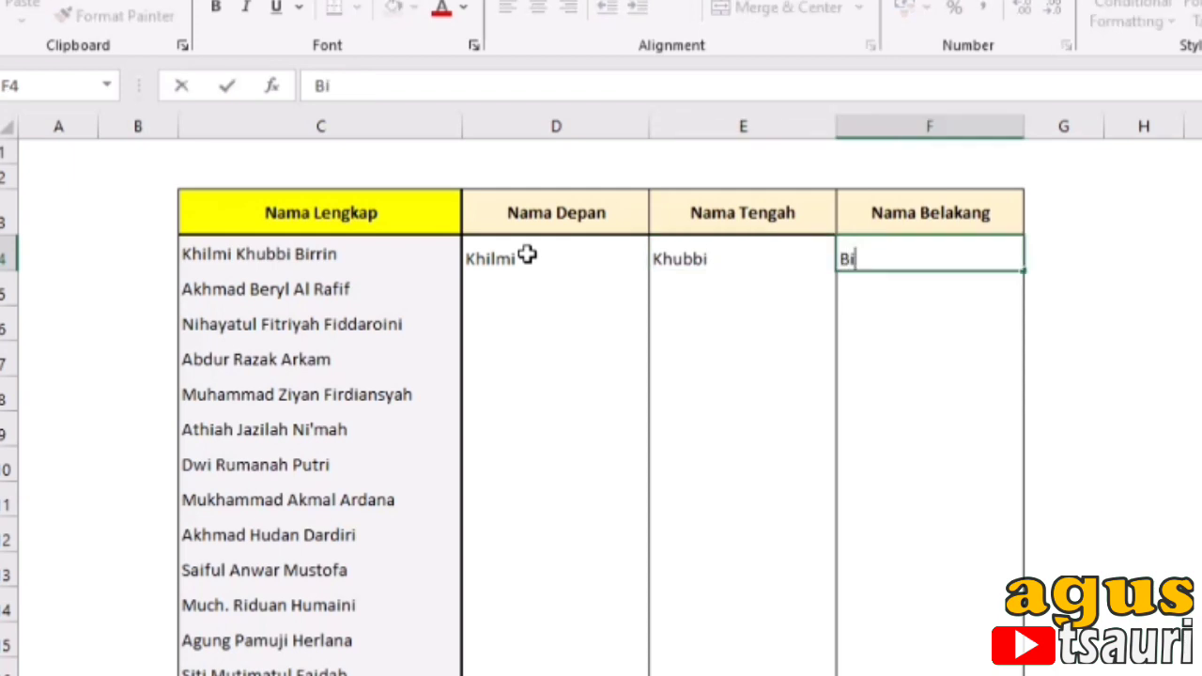
pyautogui.write('rrin')
pyautogui.press('Return')
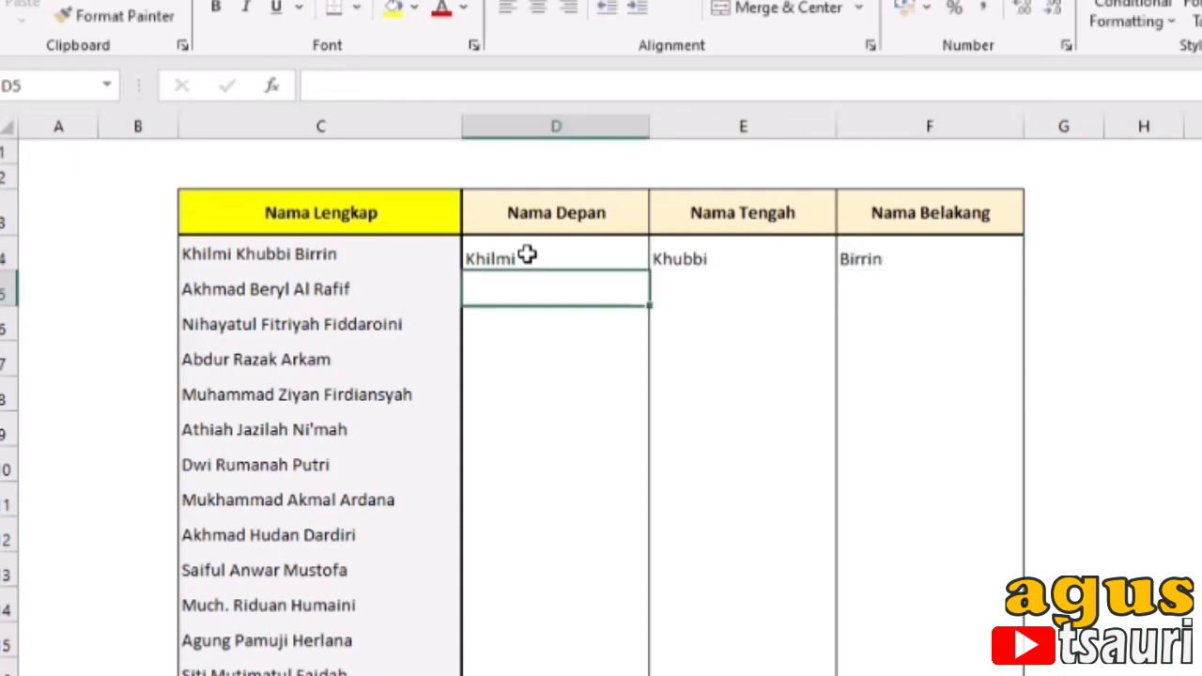
# Fill the second row's split cells with Akhmad, Beryl and Al Rafif
pyautogui.write('Akhmad Be')
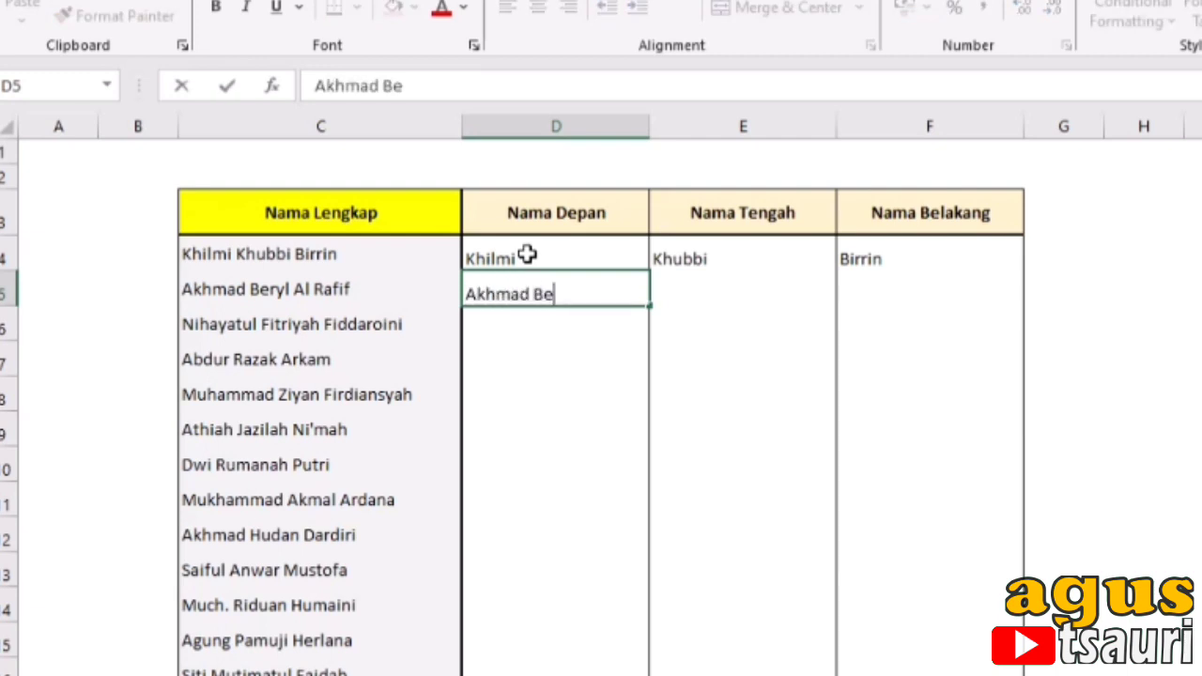
pyautogui.write('ryl Al Raf')
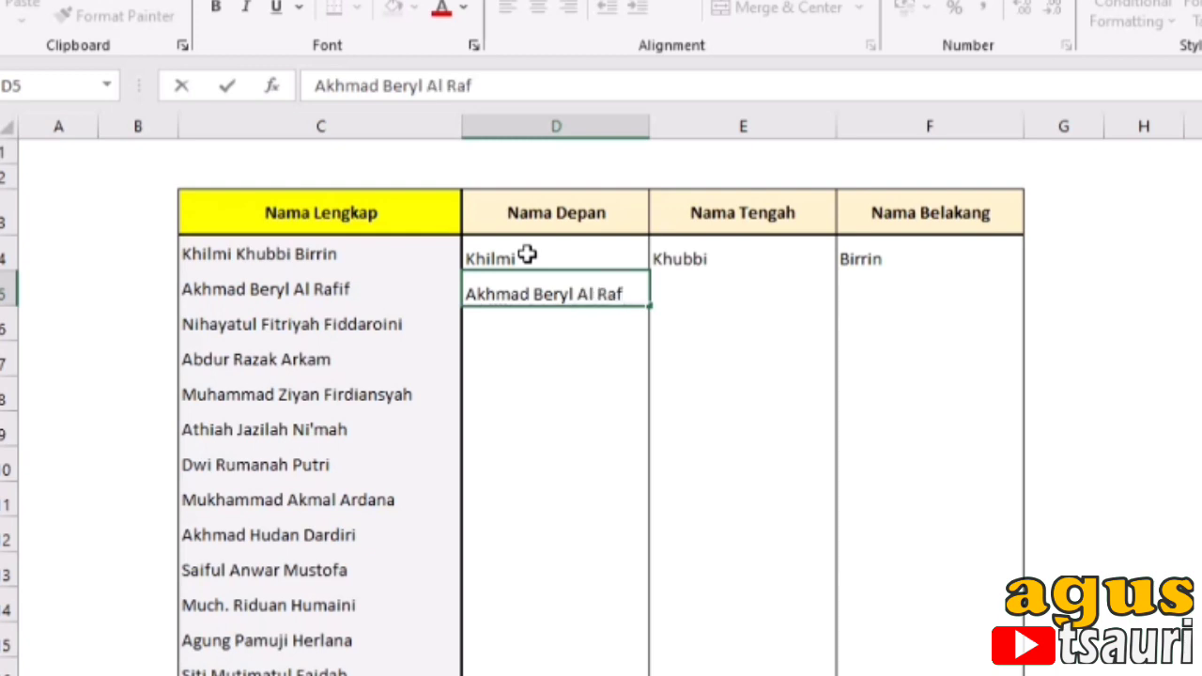
pyautogui.write('if')
pyautogui.press('Return')
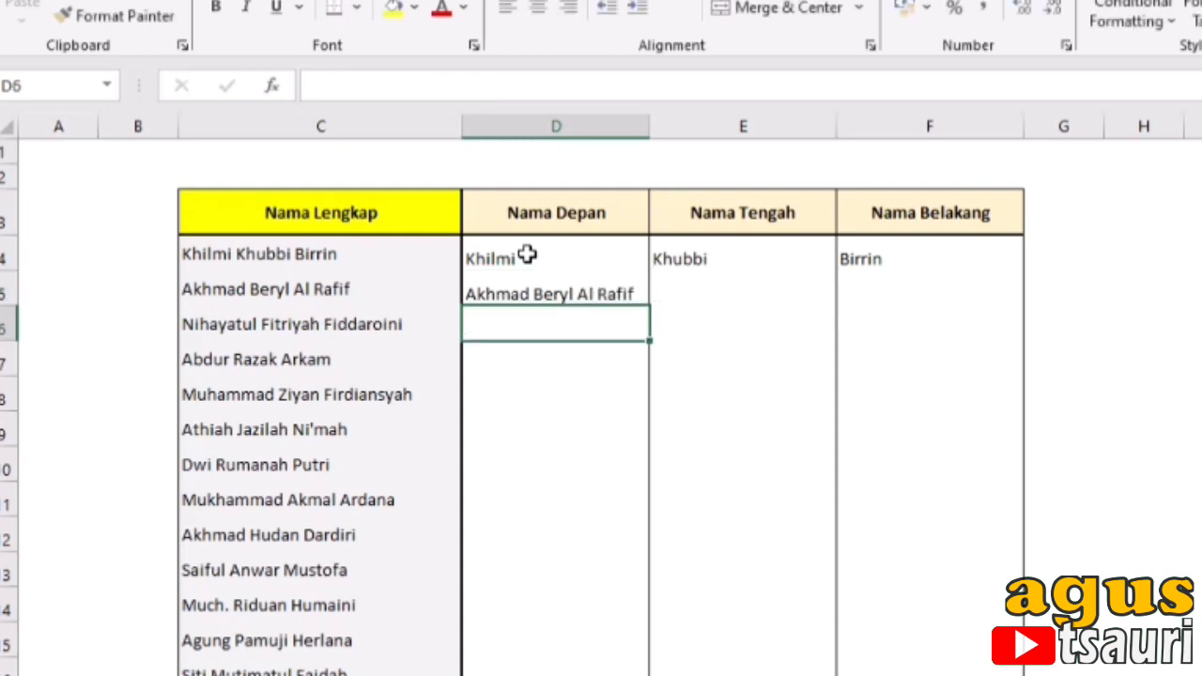
pyautogui.press('Up')
pyautogui.write('Akhmad')
pyautogui.press('Tab')
pyautogui.write('Be')
pyautogui.write('ryl')
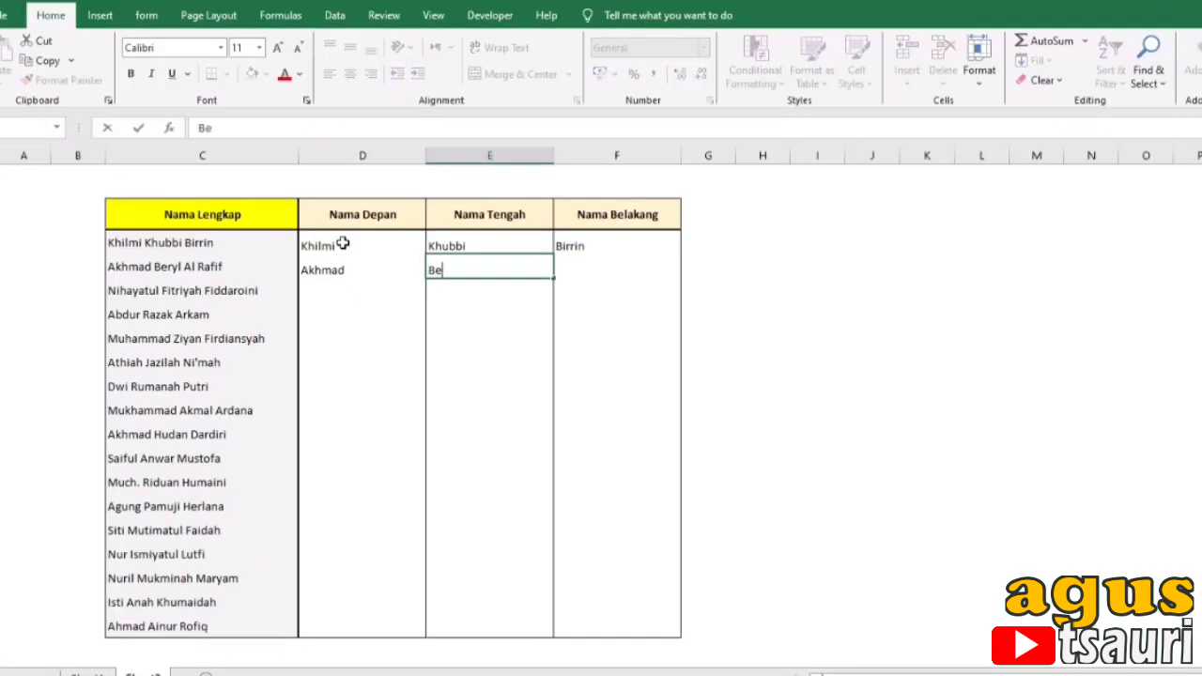
pyautogui.press('Tab')
pyautogui.write('Al Rafif')
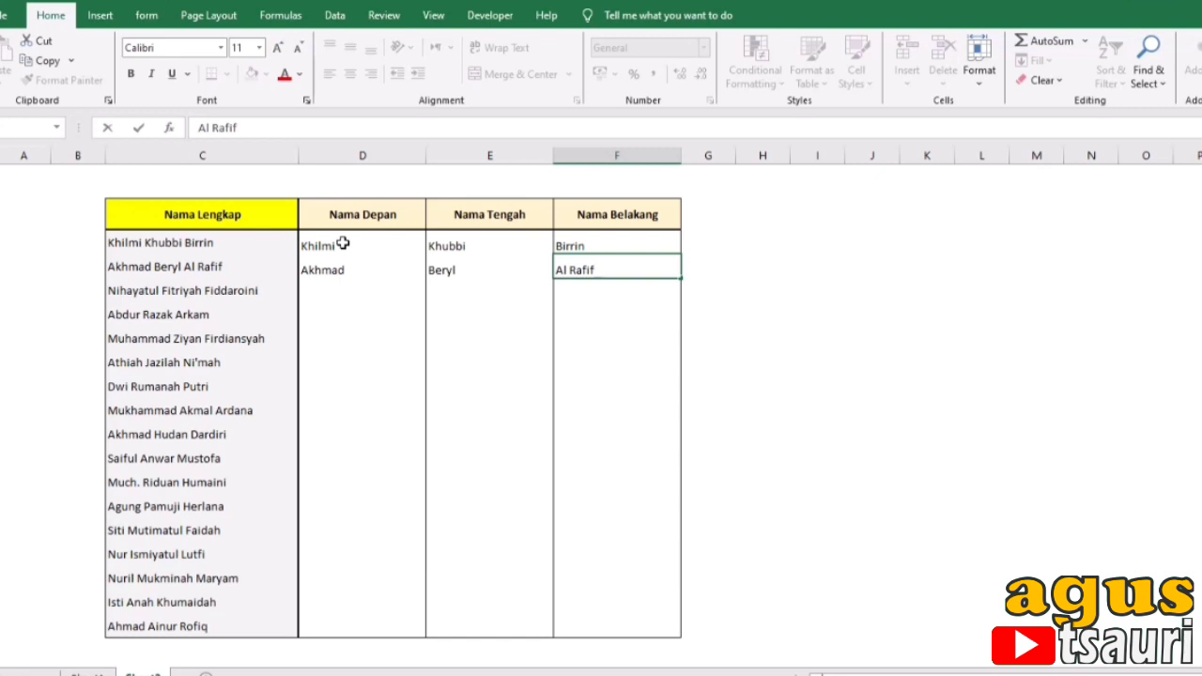
pyautogui.press('Return')
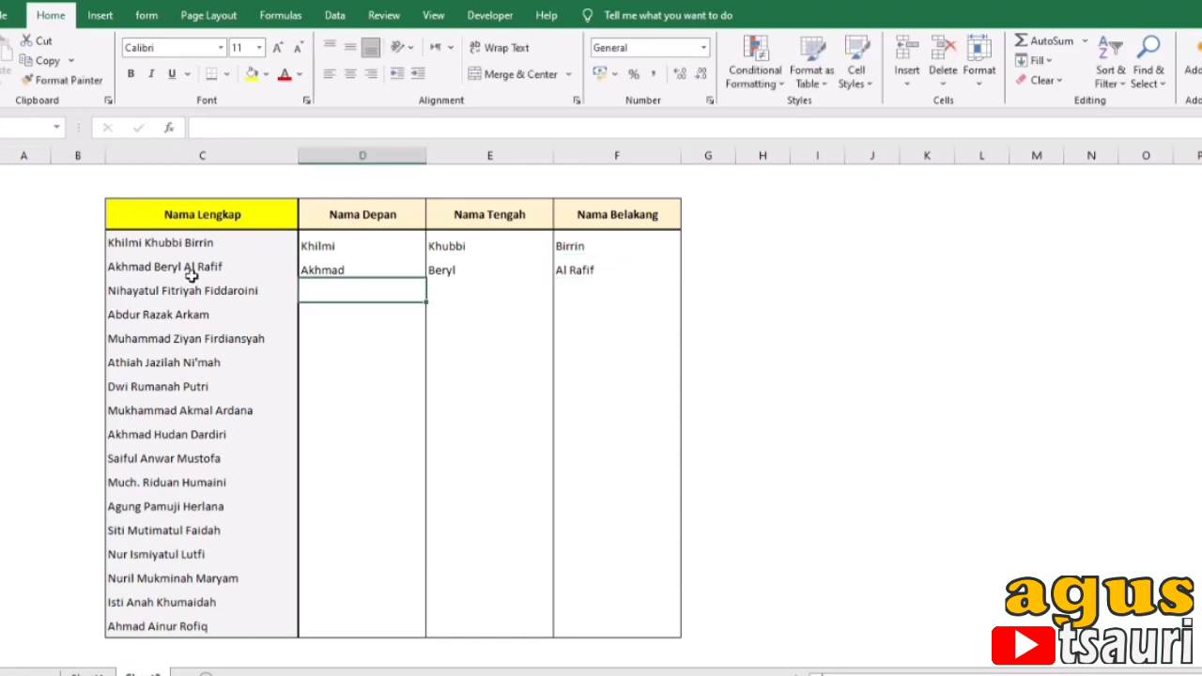
pyautogui.moveTo(334, 246)
pyautogui.mouseDown()
pyautogui.moveTo(641, 282)
pyautogui.moveTo(639, 269)
pyautogui.mouseUp()
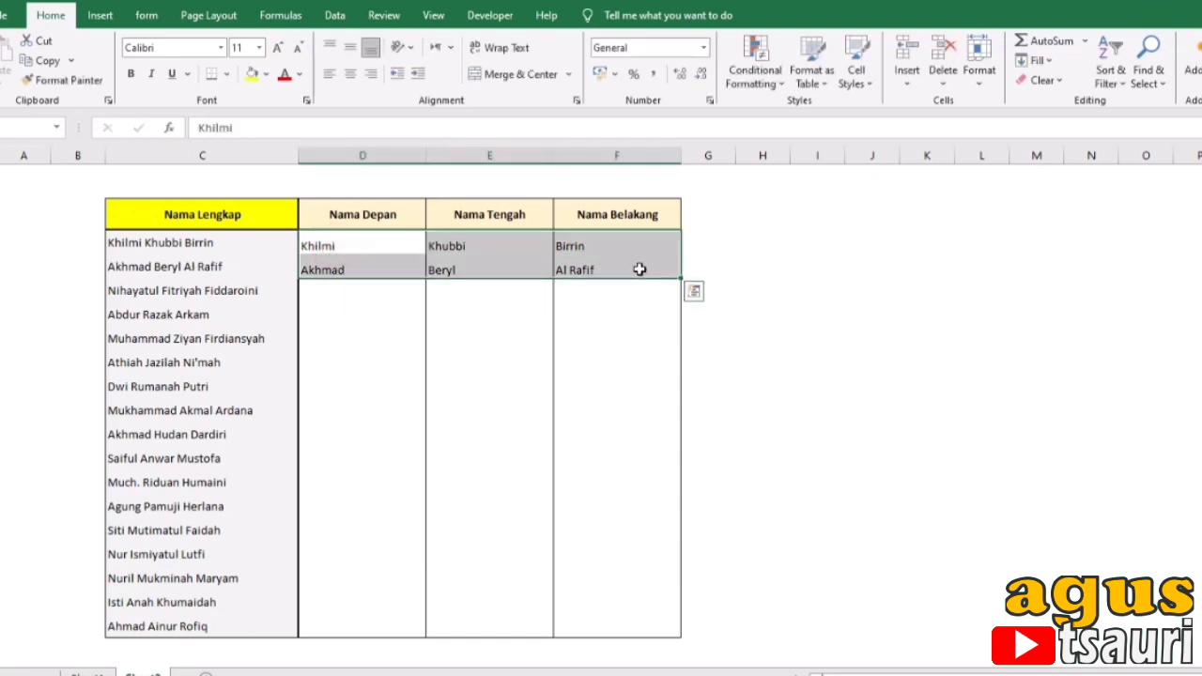
pyautogui.press('Delete')
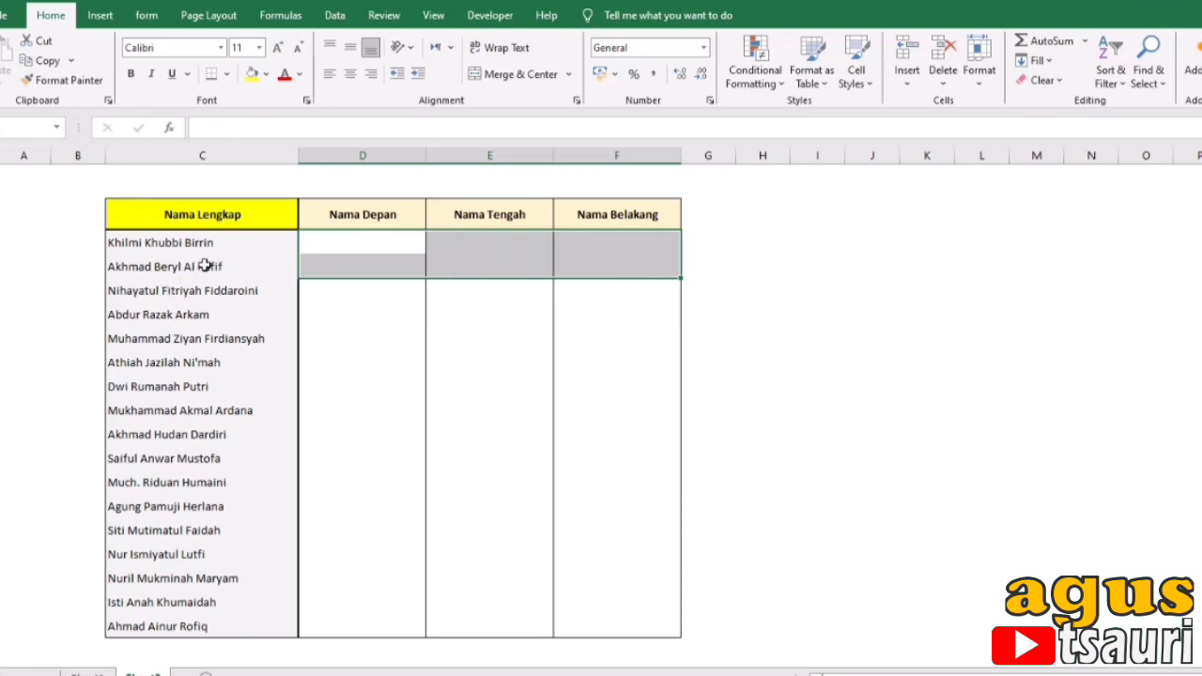
pyautogui.click(203, 266)
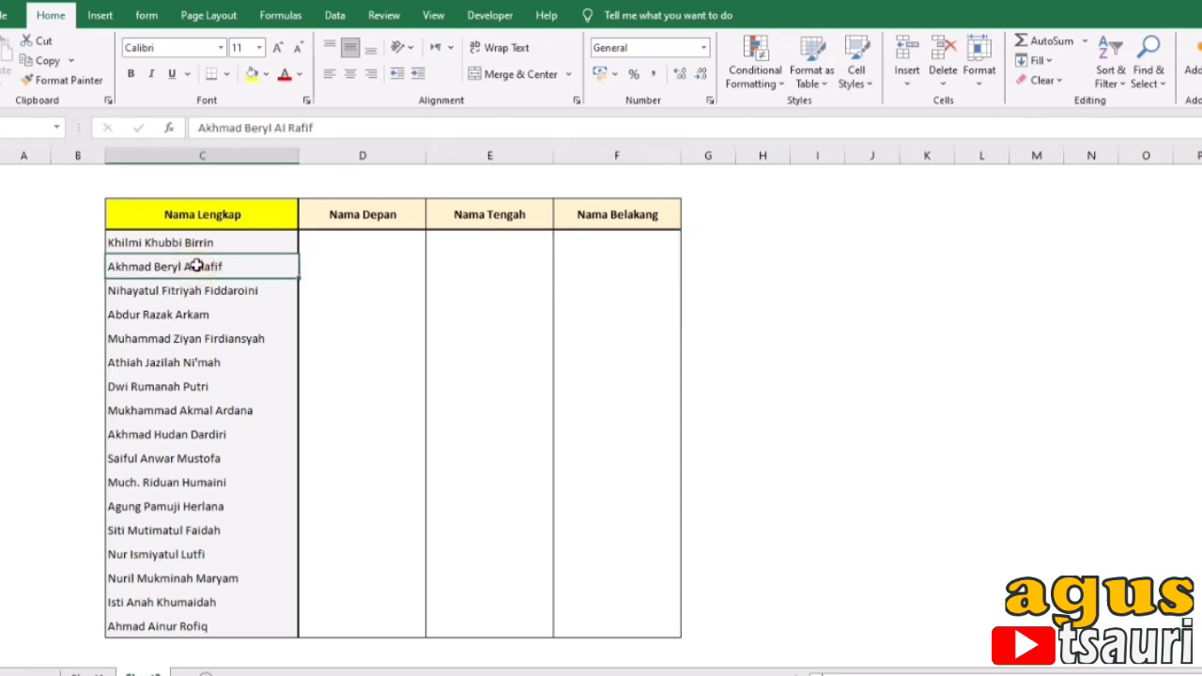
pyautogui.doubleClick(199, 266)
pyautogui.press('BackSpace')
pyautogui.press('BackSpace')
pyautogui.press('BackSpace')
pyautogui.press('Return')
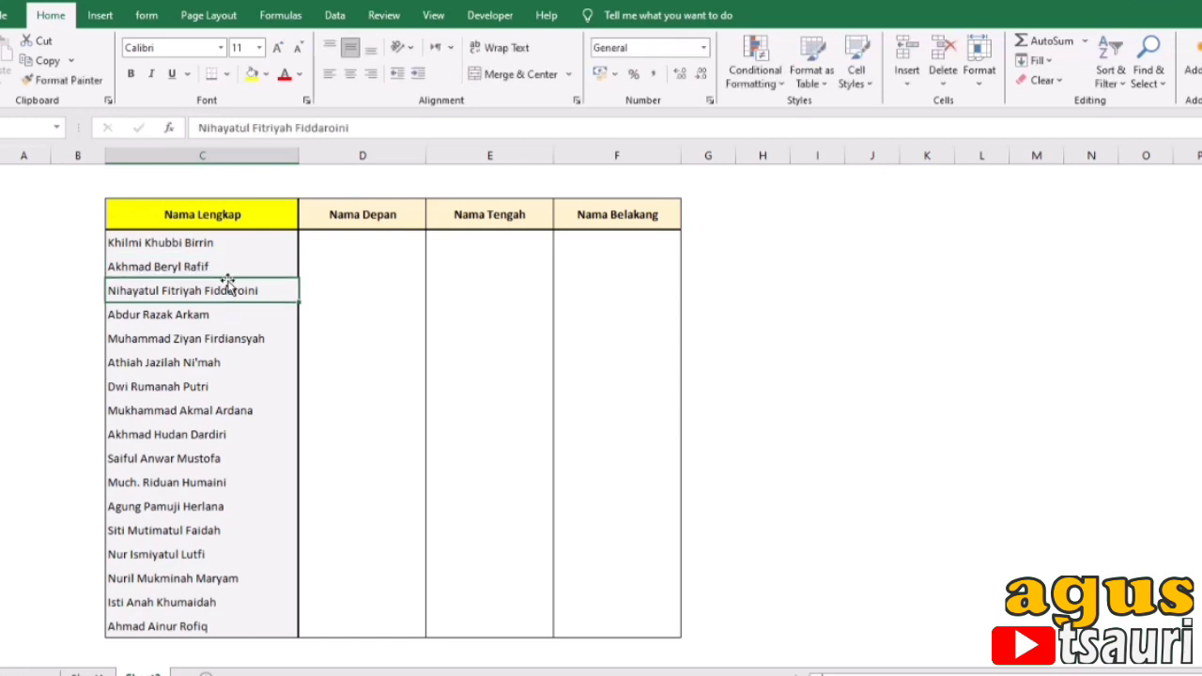
pyautogui.click(366, 241)
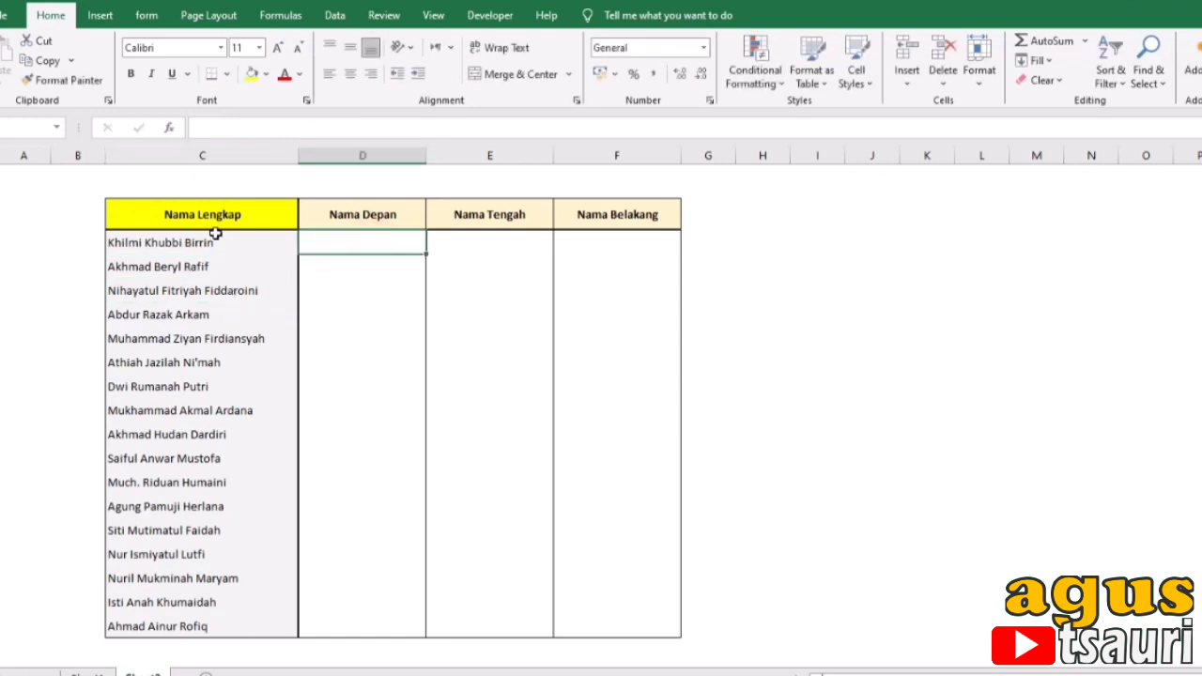
# Select the 17 full names from C4 down to C20
pyautogui.moveTo(215, 236); pyautogui.dragTo(198, 625)
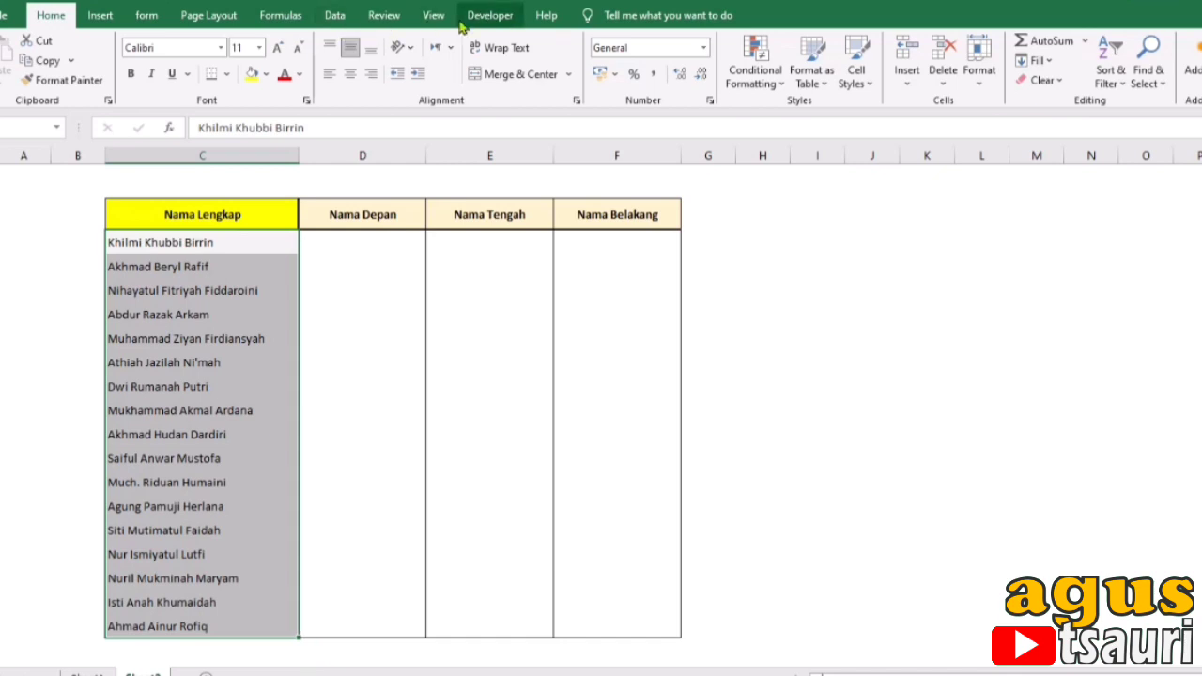
# Set up Text to Columns as Delimited data split on Space
pyautogui.click(337, 15)
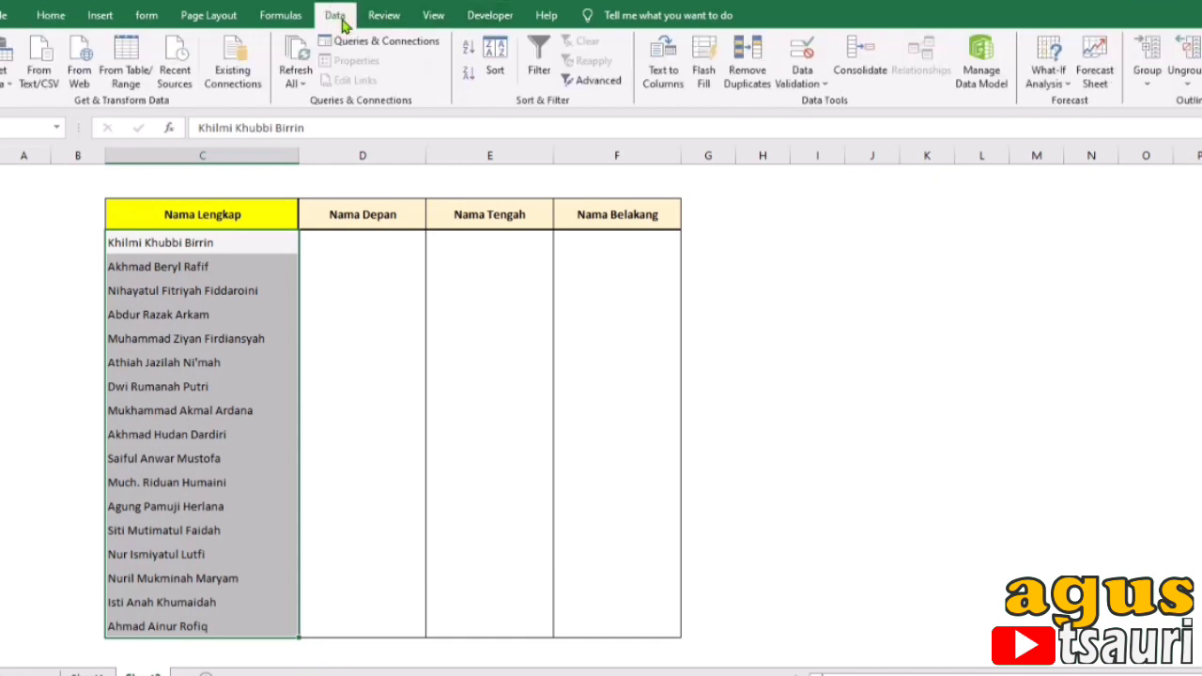
pyautogui.click(670, 82)
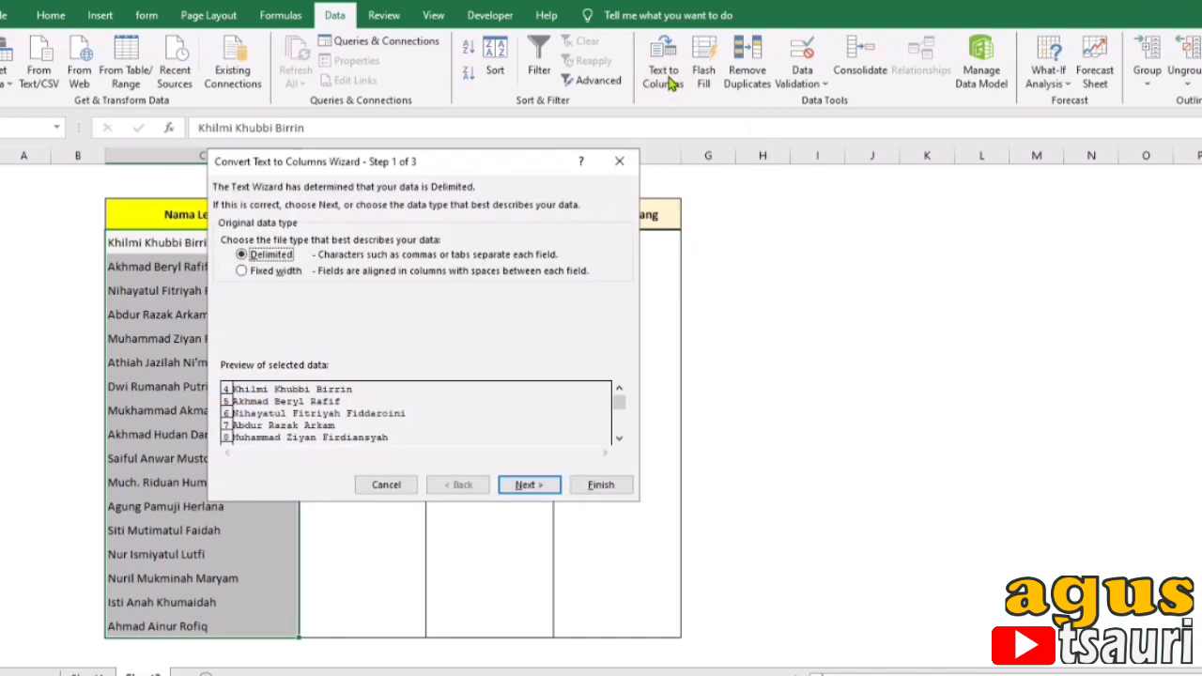
pyautogui.click(267, 271)
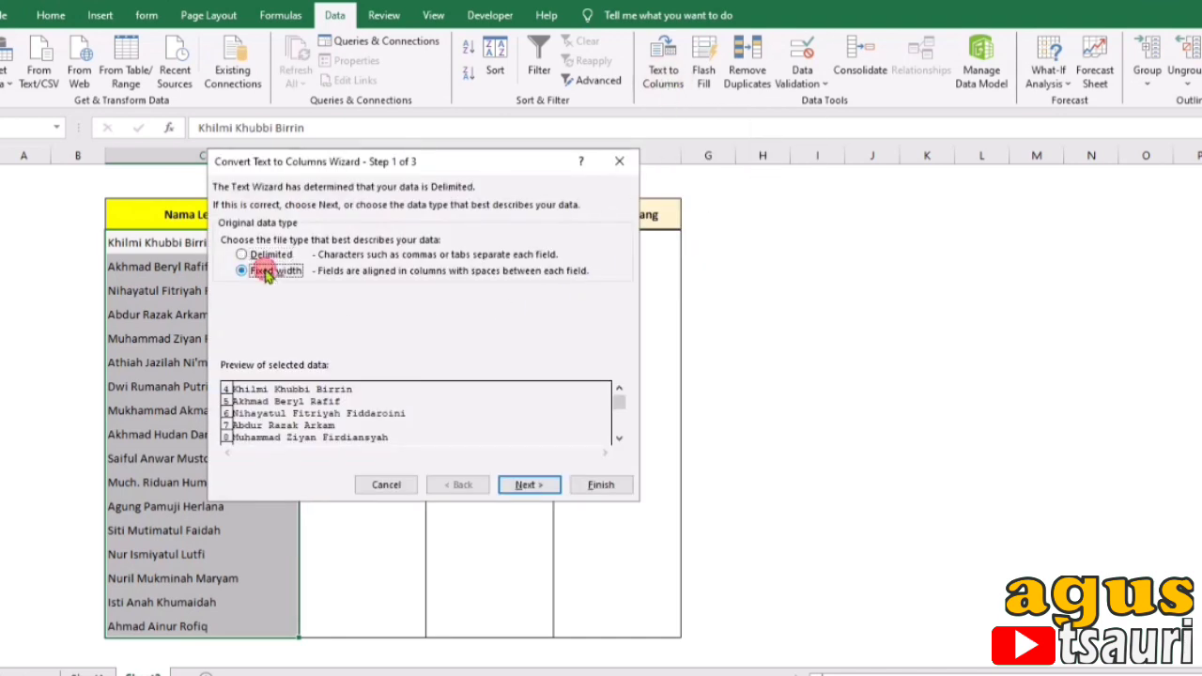
pyautogui.click(528, 485)
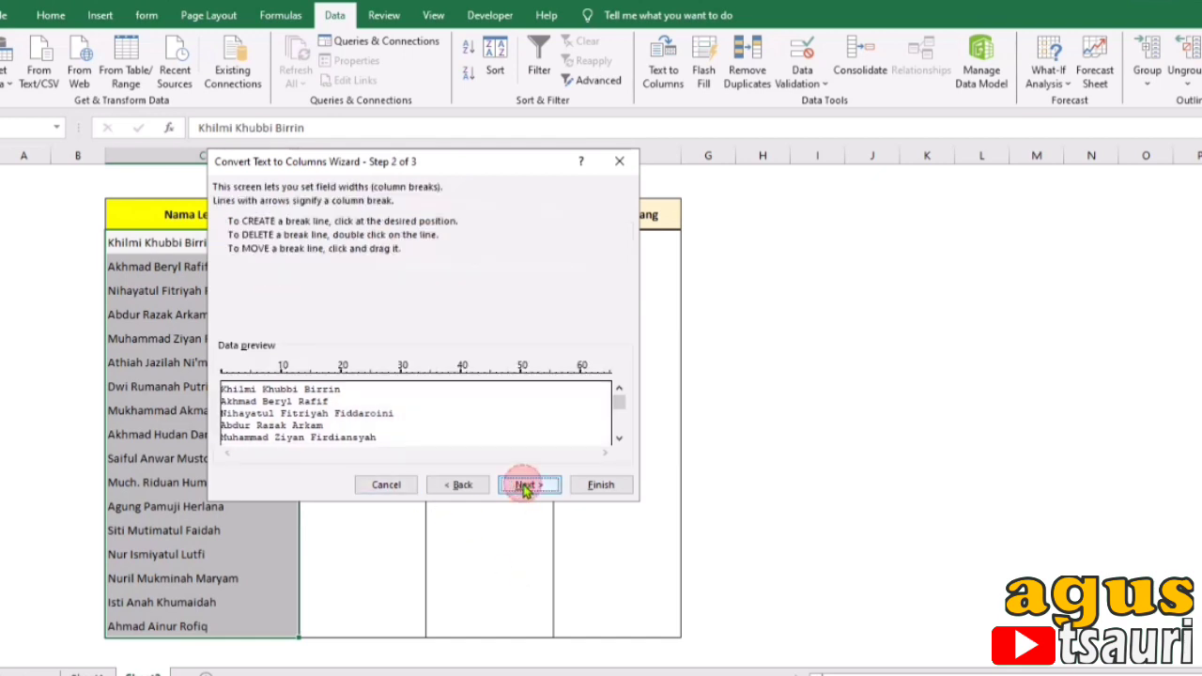
pyautogui.click(456, 486)
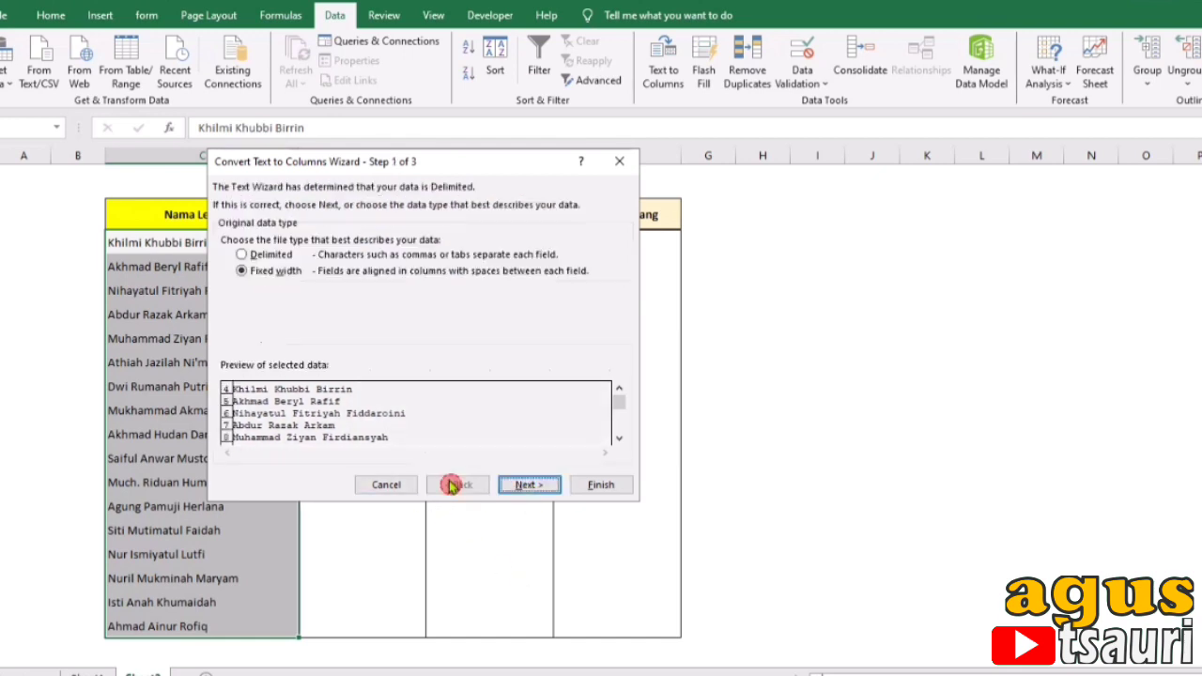
pyautogui.click(259, 262)
pyautogui.click(529, 485)
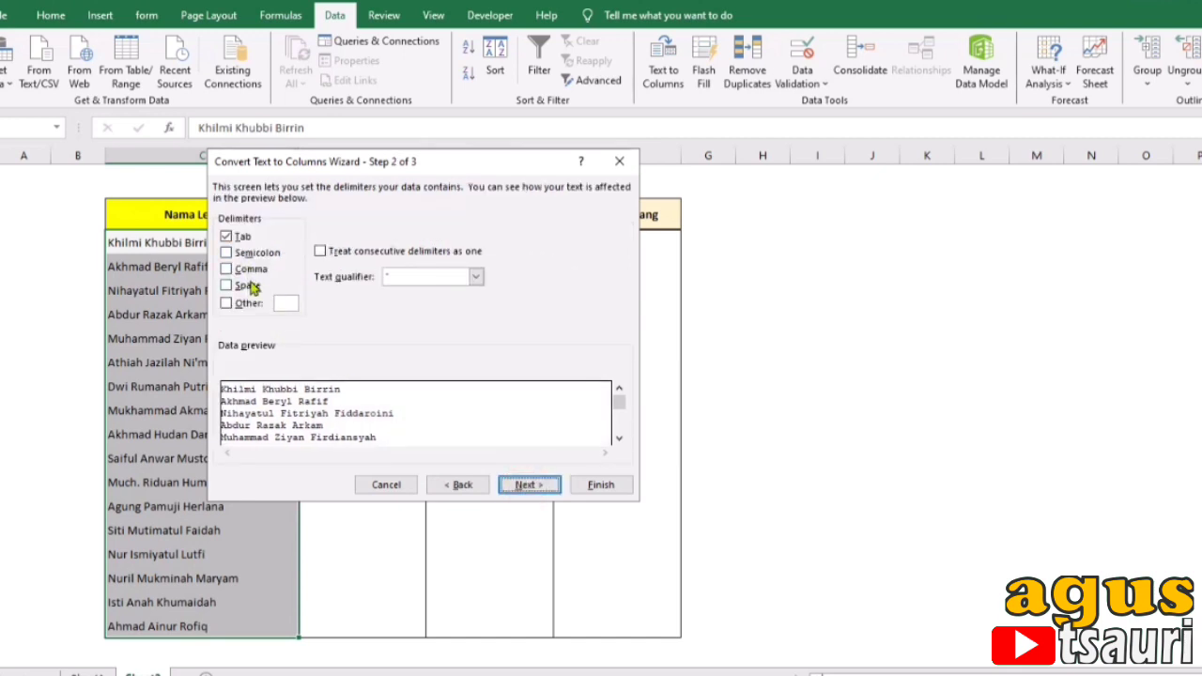
pyautogui.click(242, 284)
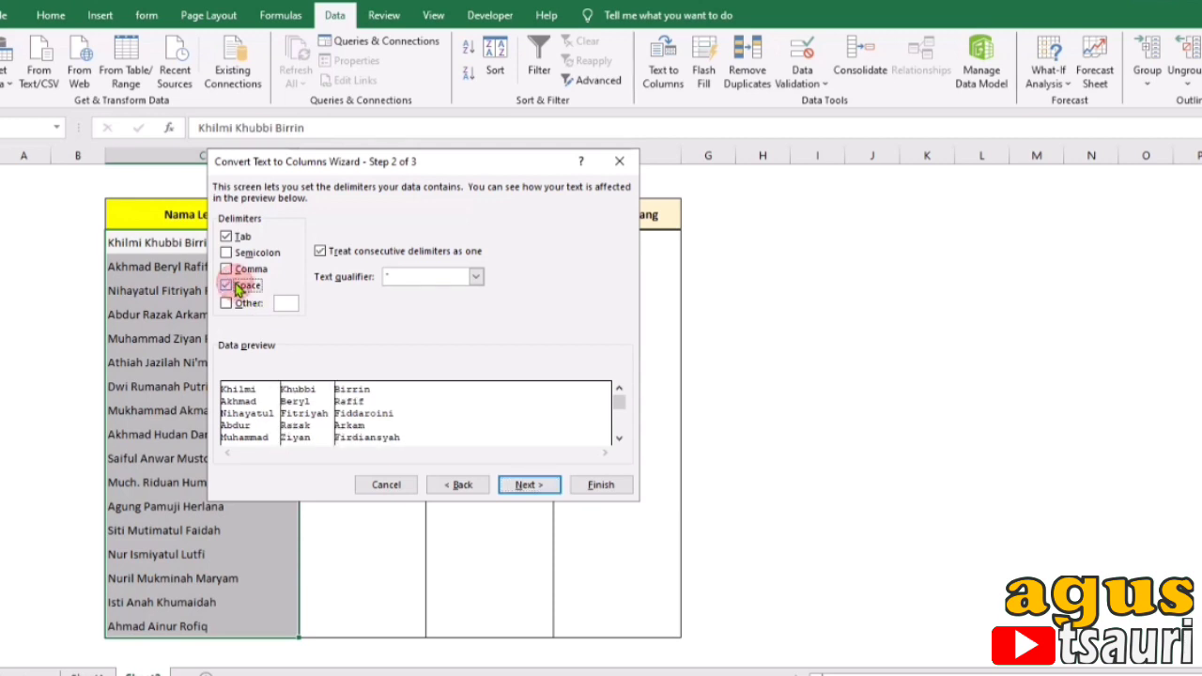
pyautogui.click(619, 409)
pyautogui.moveTo(619, 409); pyautogui.dragTo(619, 427)
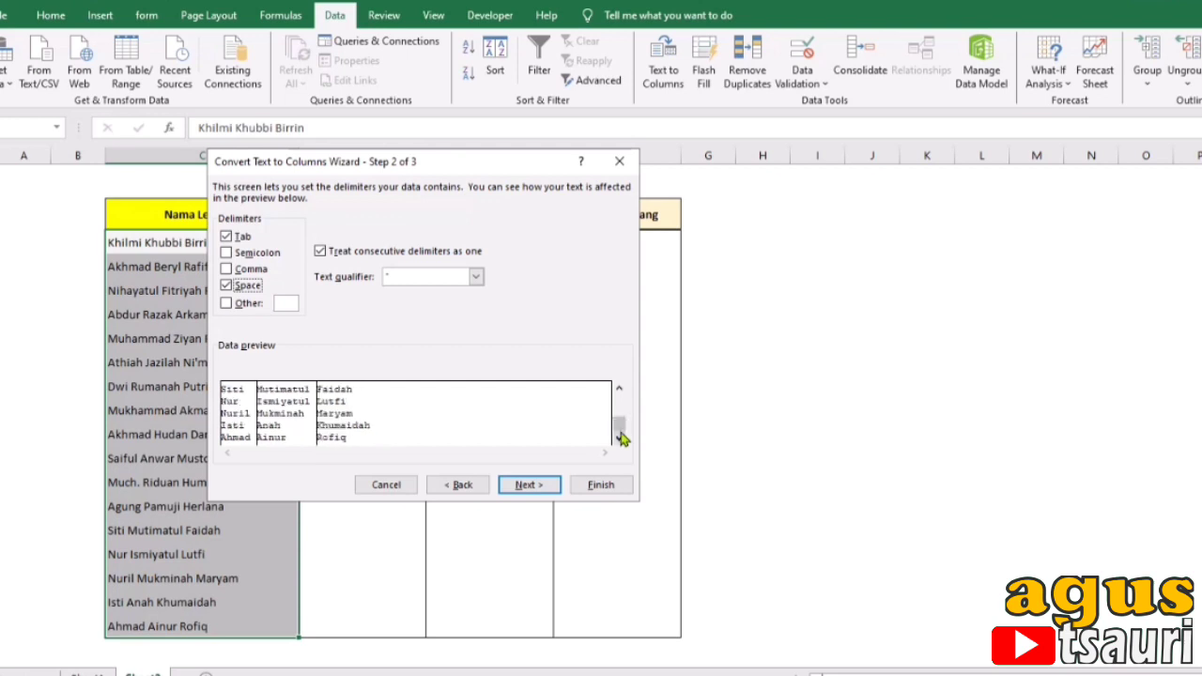
# Set the split destination to $D$4 and finish, replacing existing cell contents
pyautogui.click(528, 485)
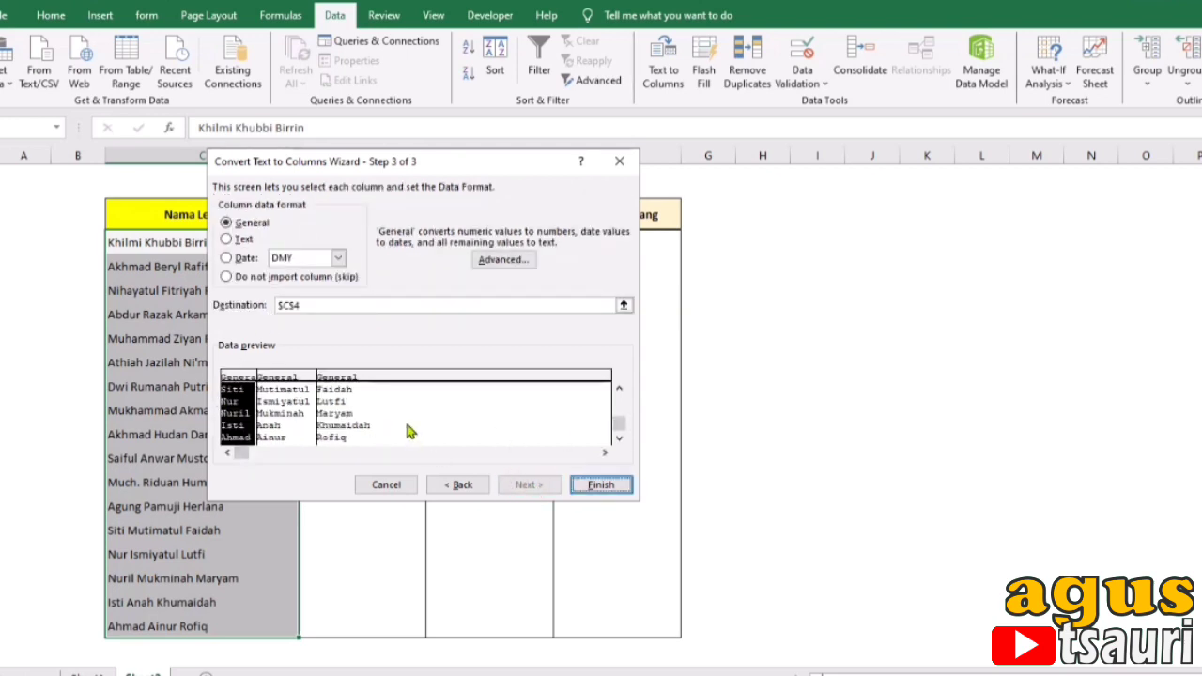
pyautogui.moveTo(401, 167); pyautogui.dragTo(892, 235)
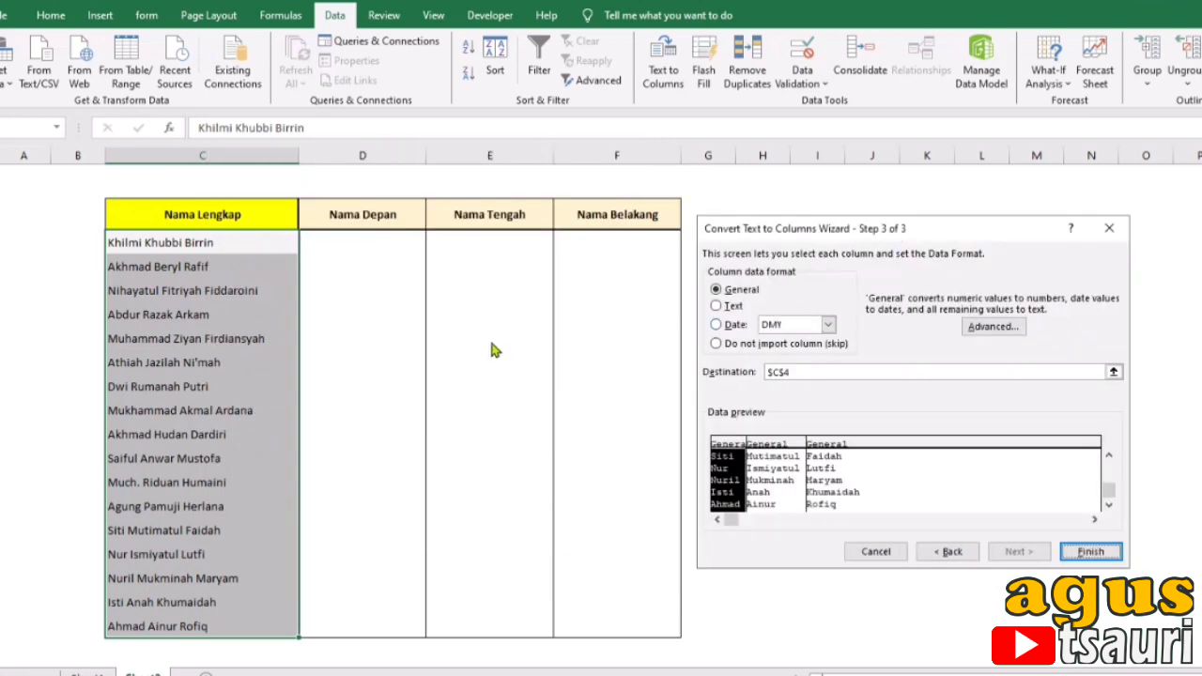
pyautogui.click(776, 373)
pyautogui.write('D')
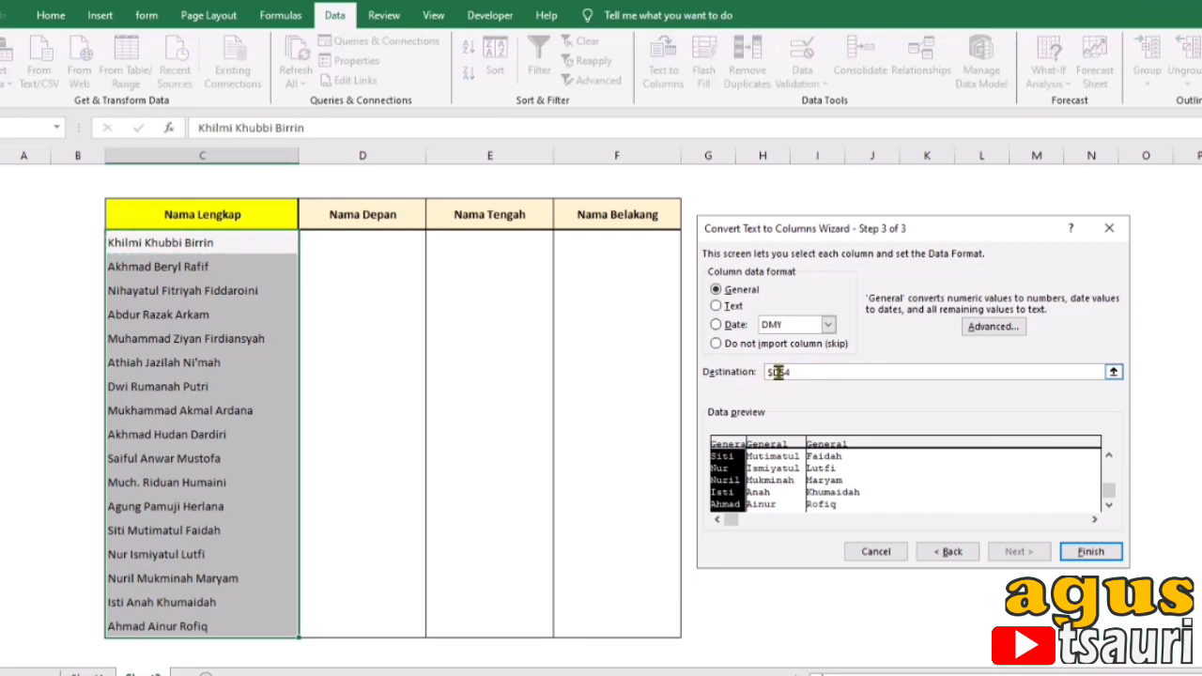
pyautogui.click(376, 242)
pyautogui.click(1080, 556)
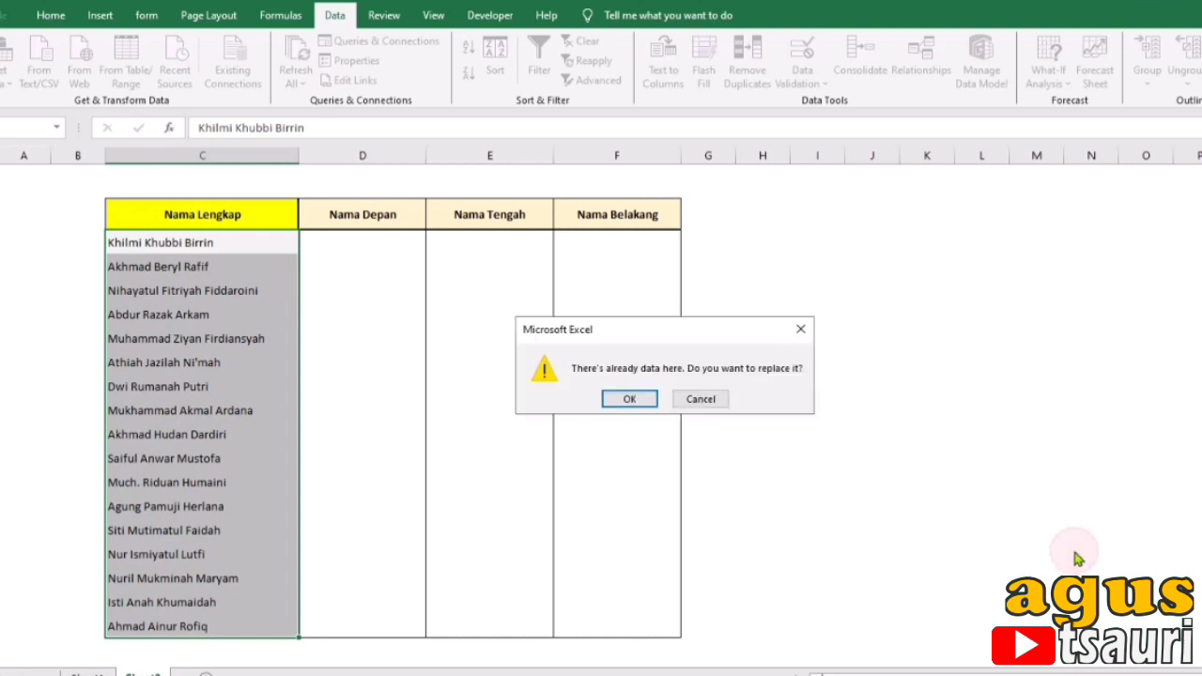
pyautogui.click(629, 400)
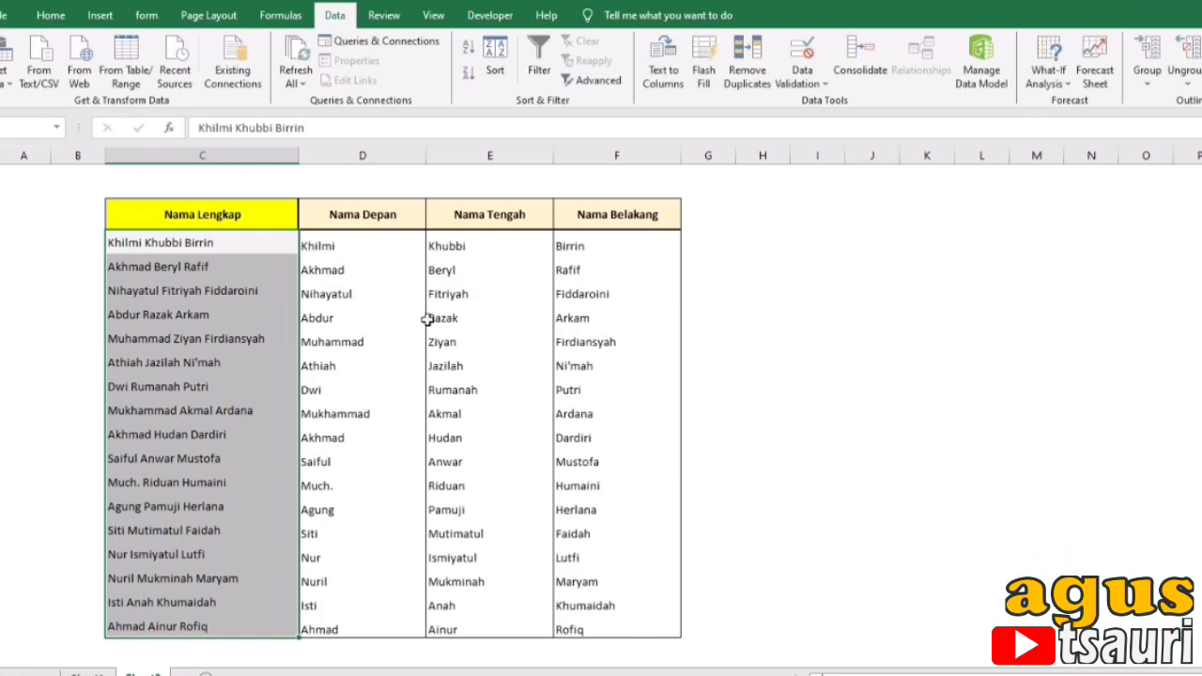
# Delete the split names from D5:F21
pyautogui.click(340, 252)
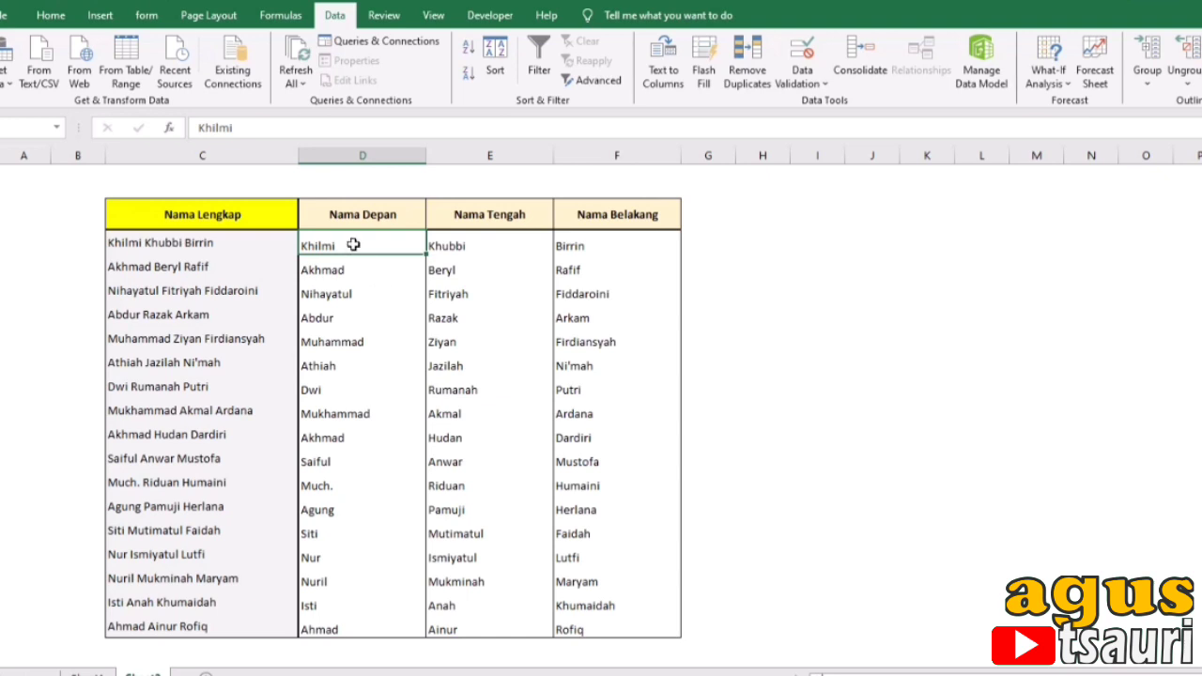
pyautogui.moveTo(353, 244); pyautogui.dragTo(619, 627)
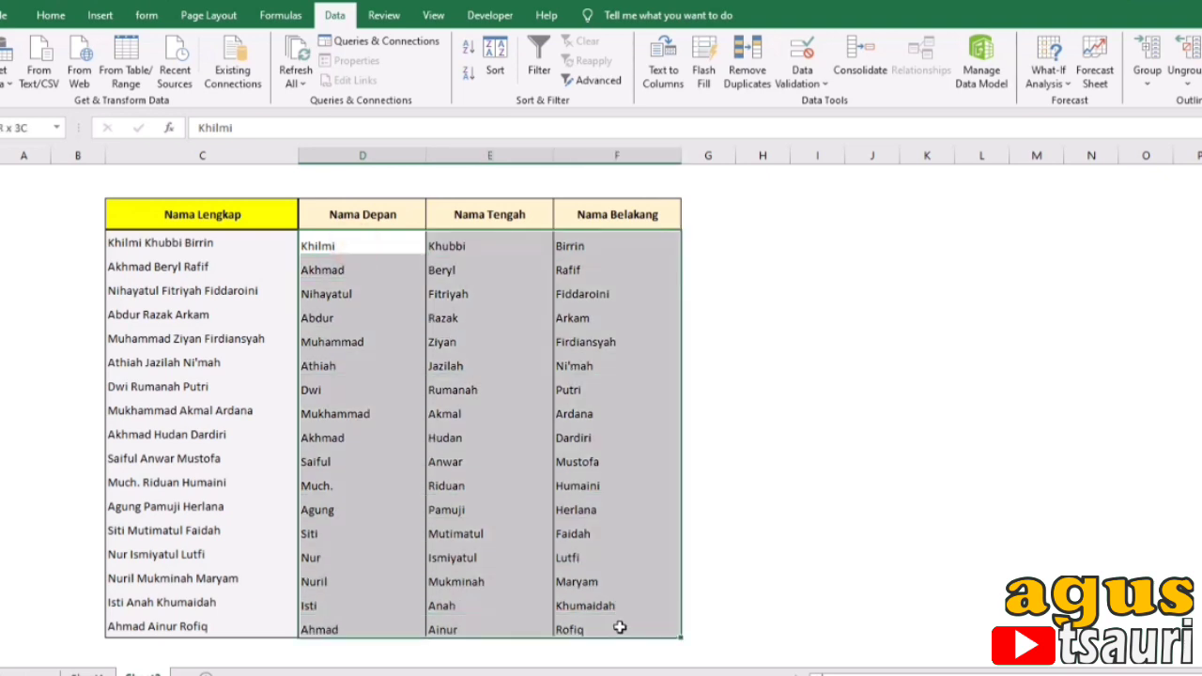
pyautogui.press('Delete')
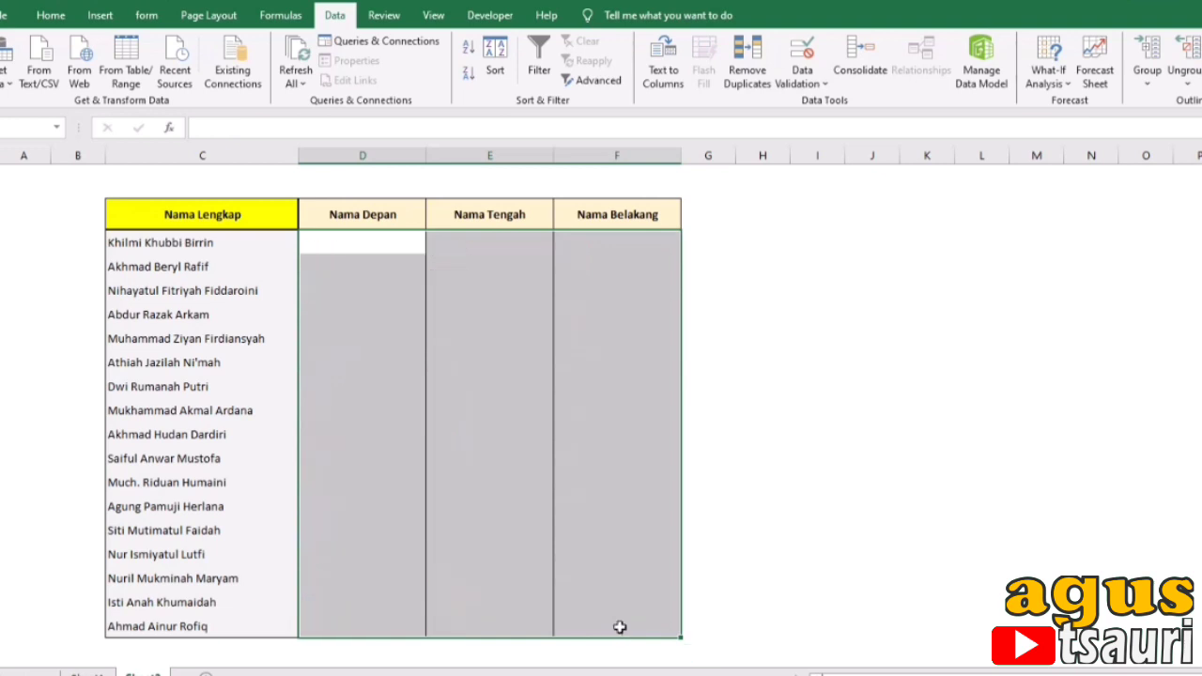
# Type the example names Khilmi, Khubbi and Birrin into D5:F5
pyautogui.click(372, 237)
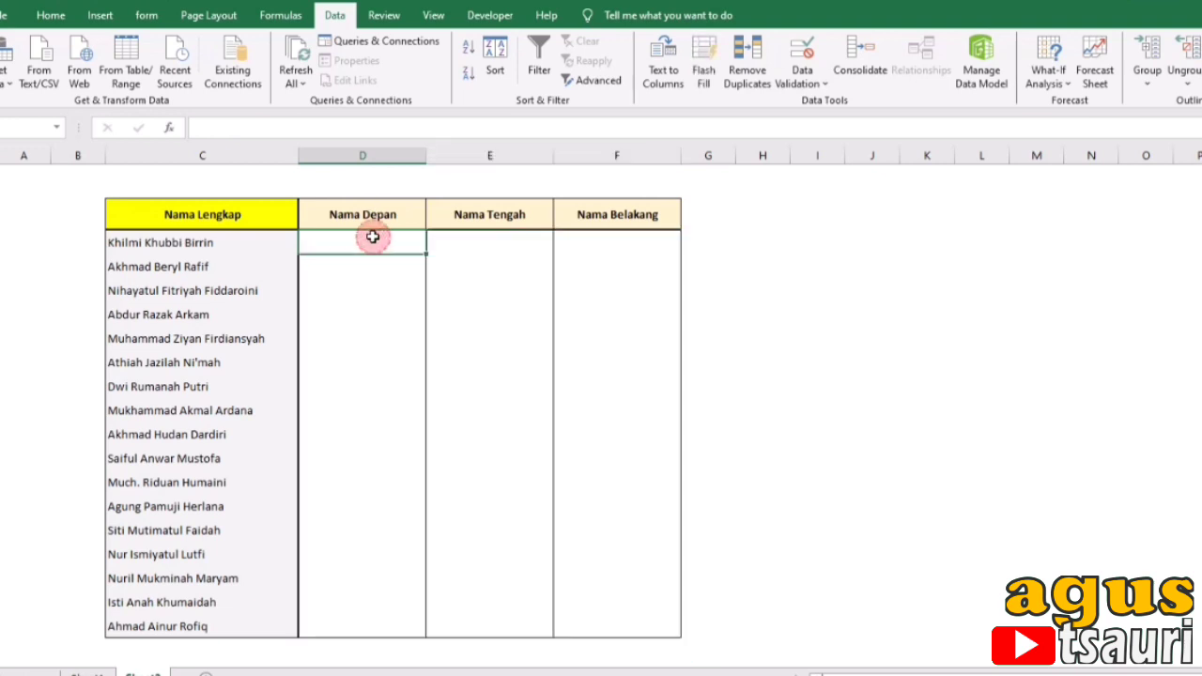
pyautogui.write('Khilmi')
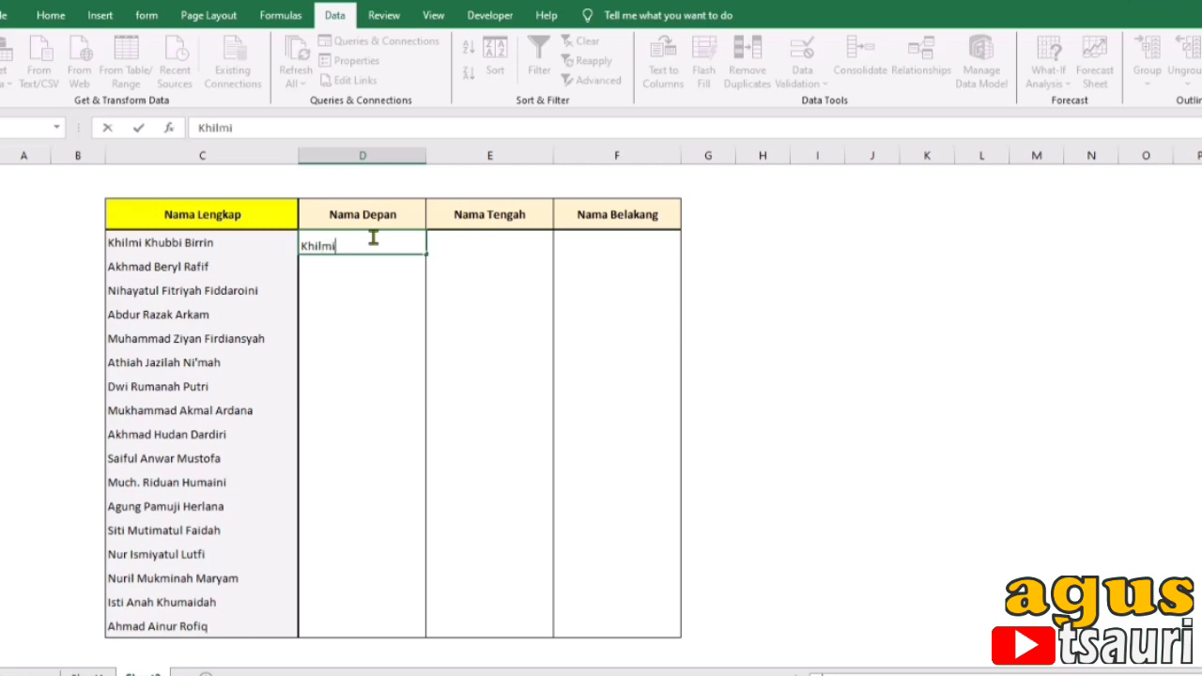
pyautogui.press('Tab')
pyautogui.write('Khu')
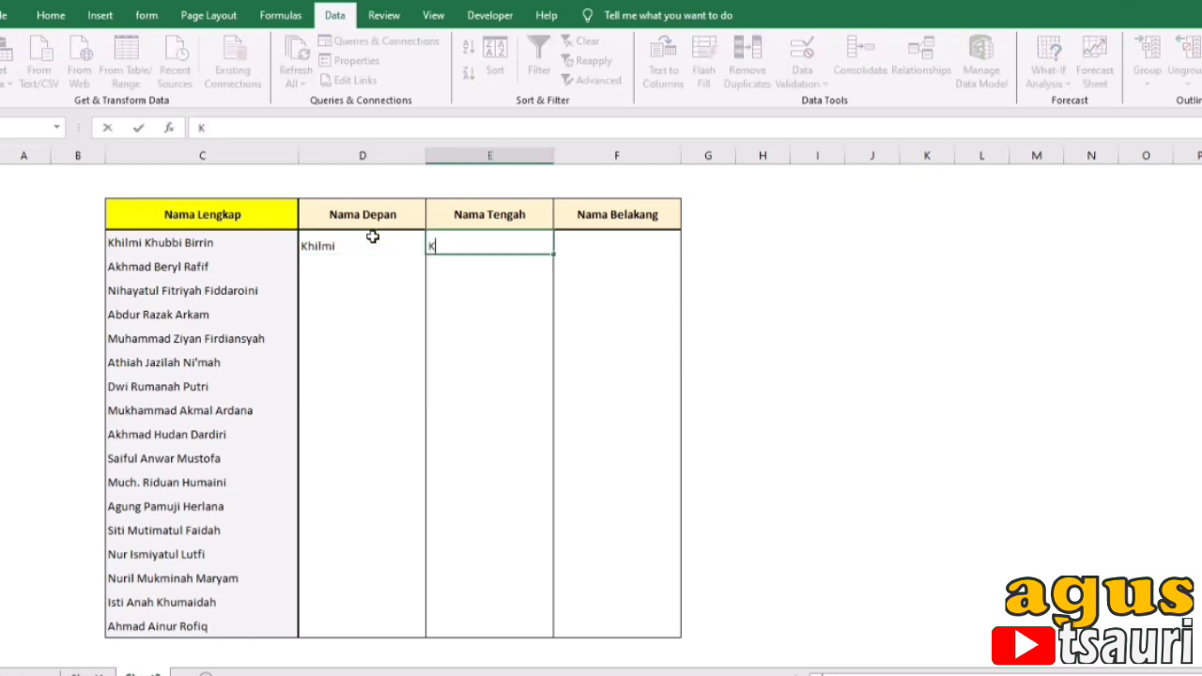
pyautogui.write('bbi')
pyautogui.press('Tab')
pyautogui.write('N')
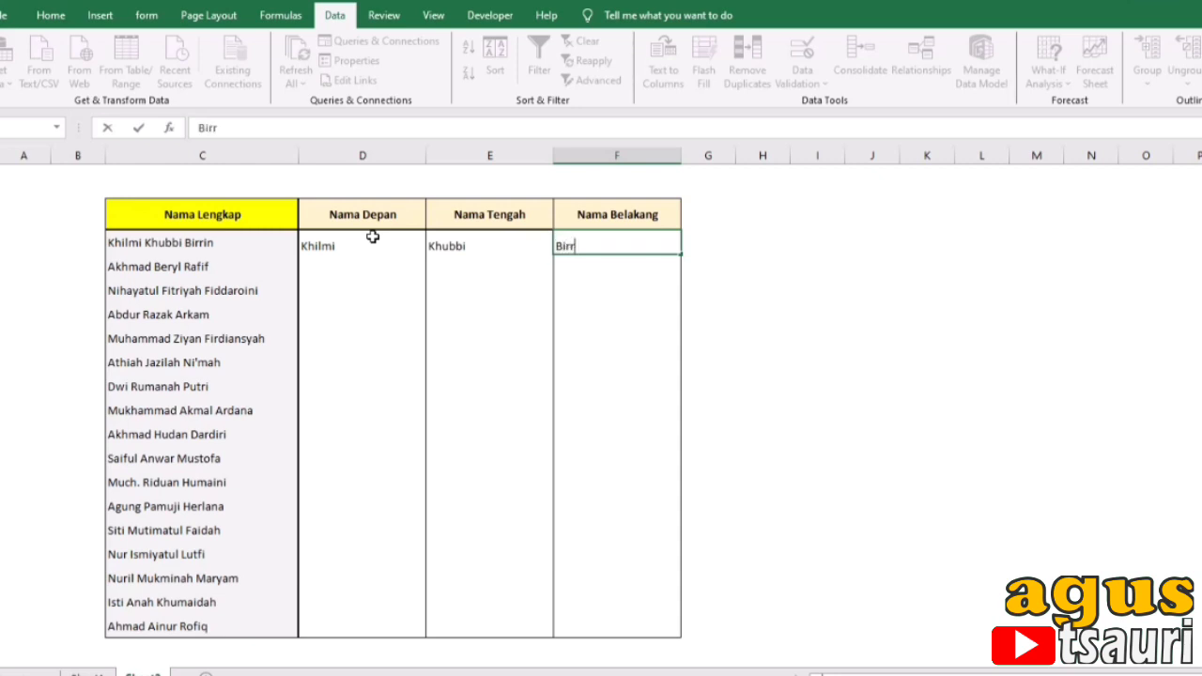
pyautogui.press('BackSpace')
pyautogui.press('Return')
# Flash Fill columns D, E and F with Ctrl+E
pyautogui.hotkey('ctrl', 'e')
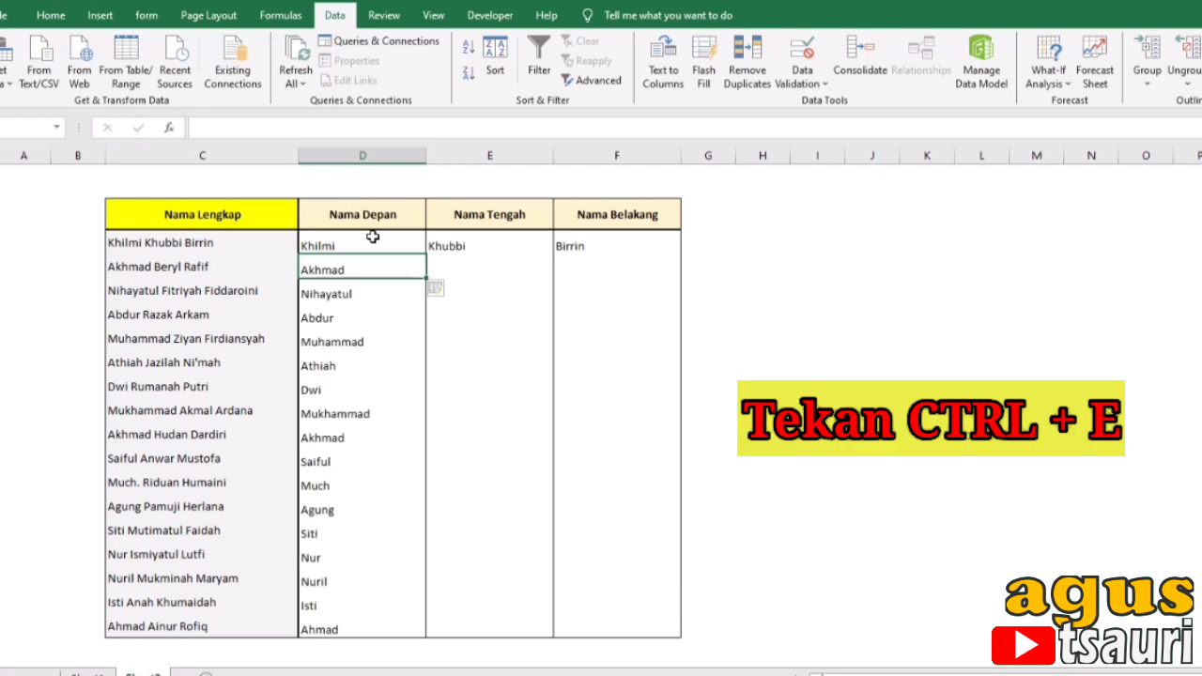
pyautogui.press('Tab')
pyautogui.hotkey('ctrl', 'e')
pyautogui.press('Tab')
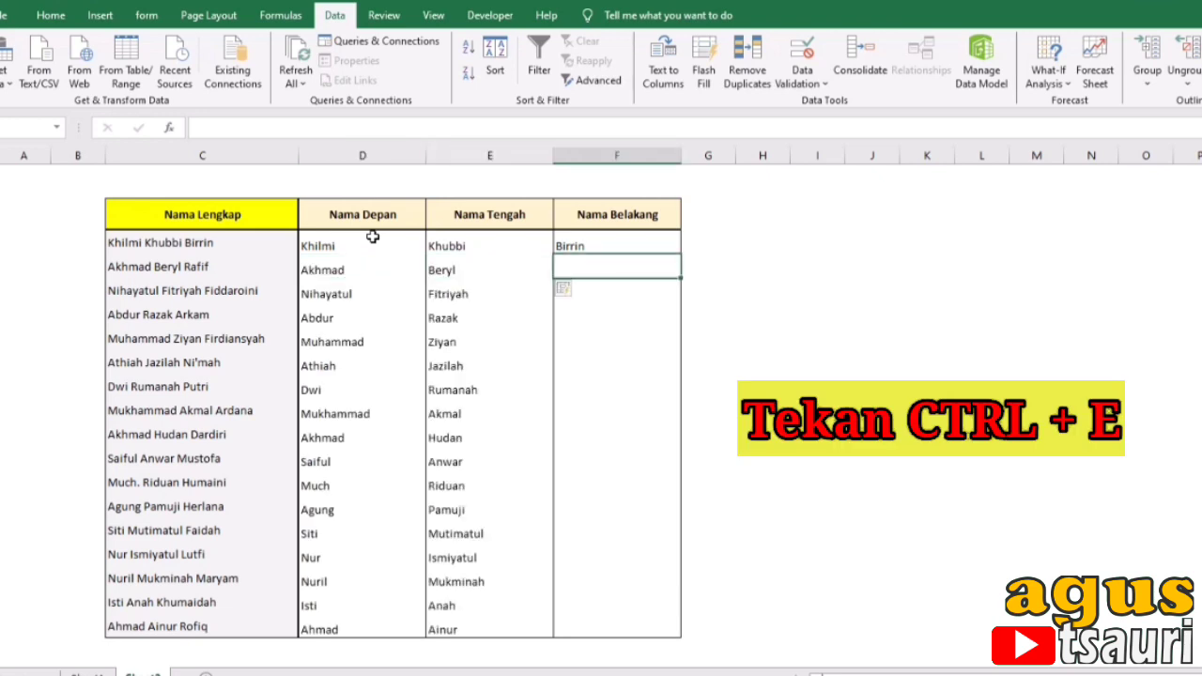
pyautogui.hotkey('ctrl', 'e')
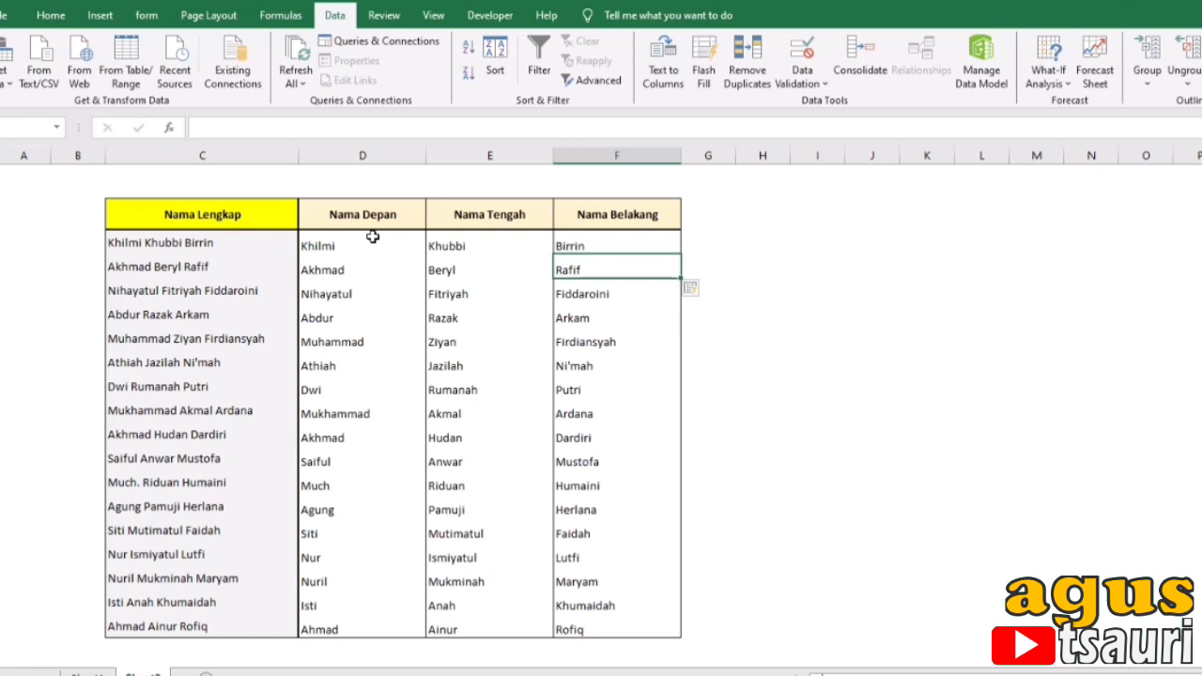
pyautogui.click(872, 364)
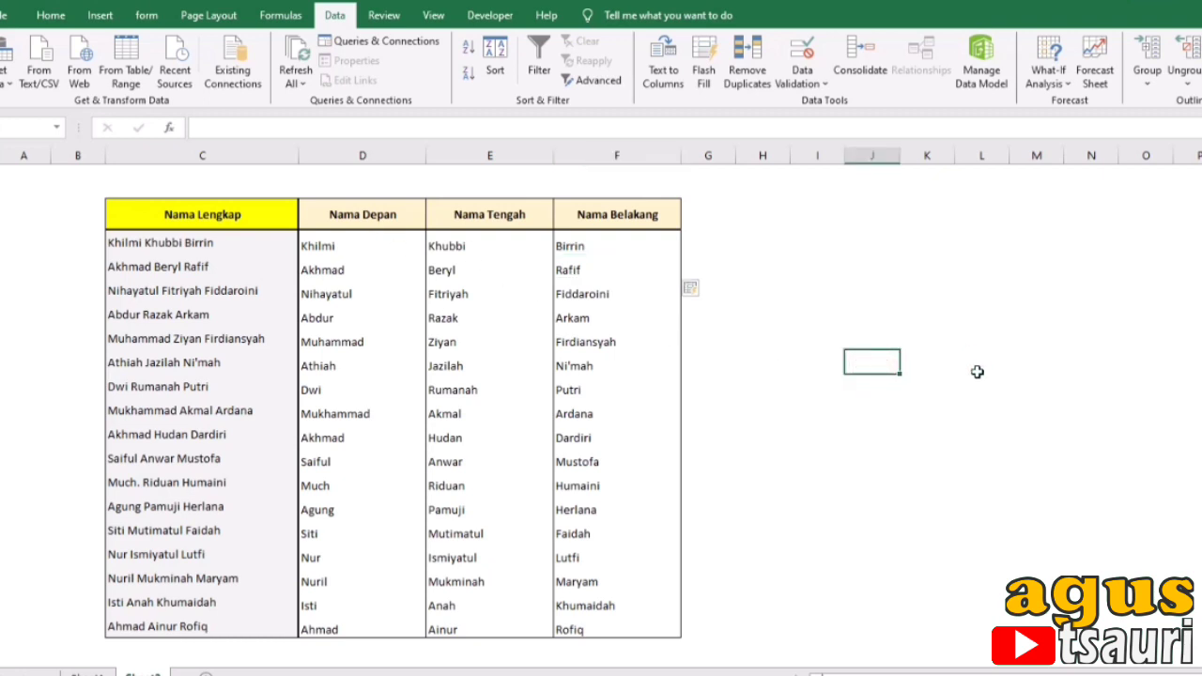